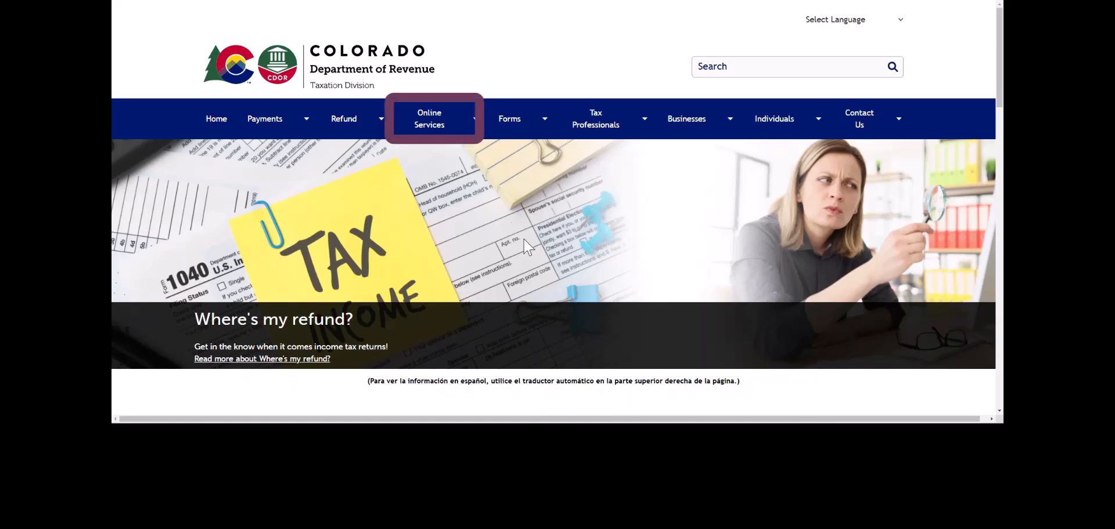
- Go from Online Services to the Revenue Online (ROL) page via Visit ROL
click(440, 130)
scroll(440, 165, down, 3)
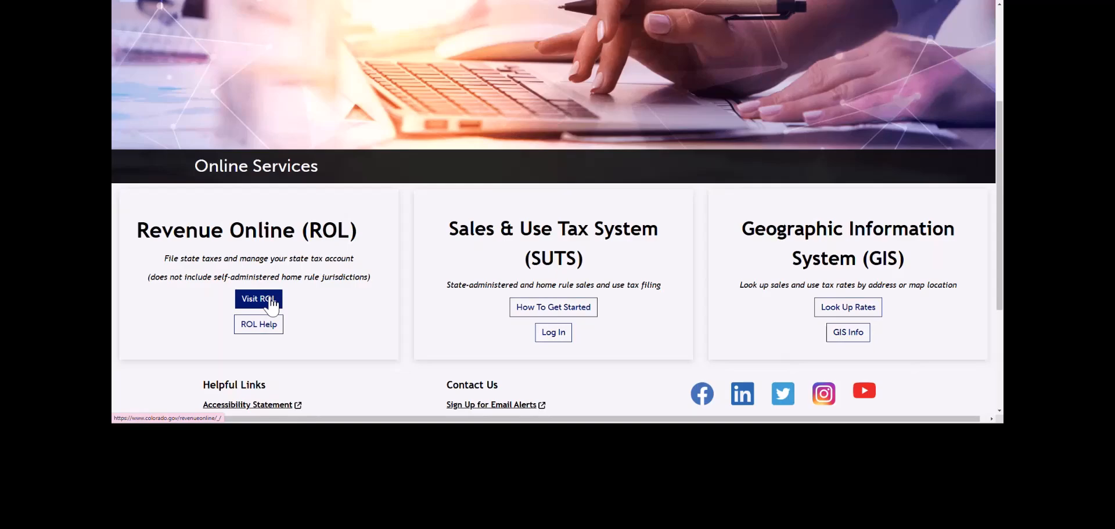
click(270, 304)
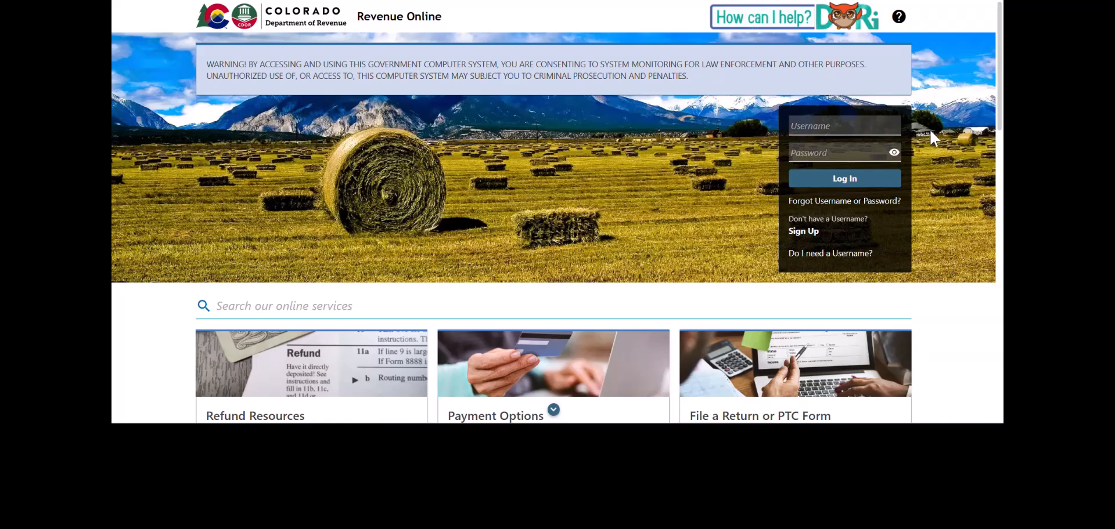
- Start a 2024 Individual Income Tax return from File an Individual Income Tax Return and view its instructions
scroll(949, 189, down, 3)
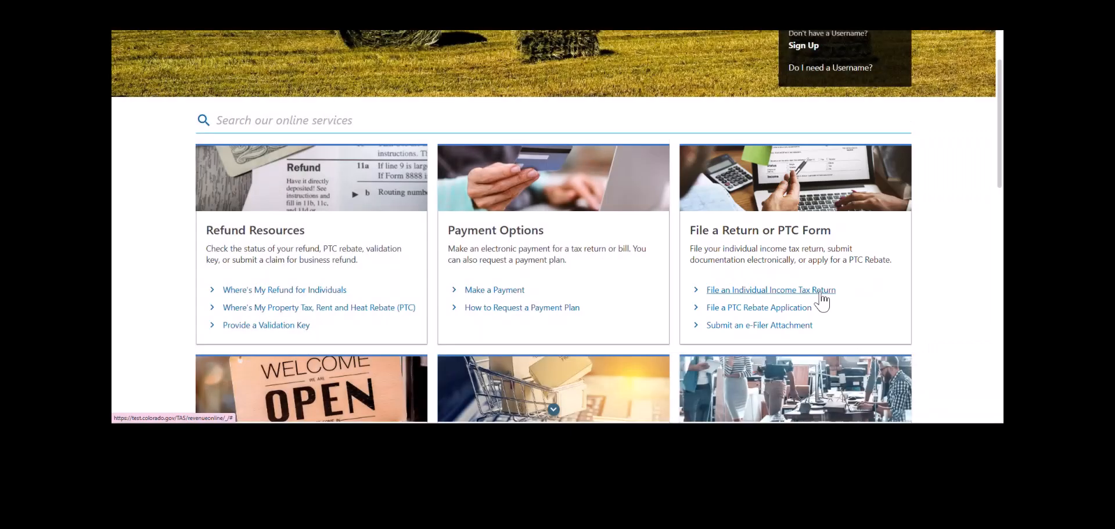
click(821, 294)
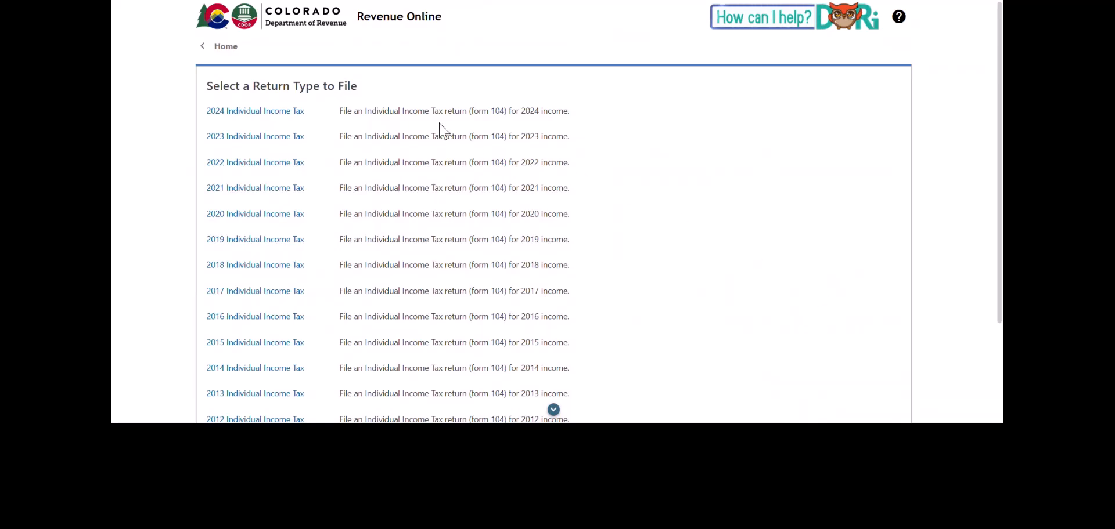
click(290, 117)
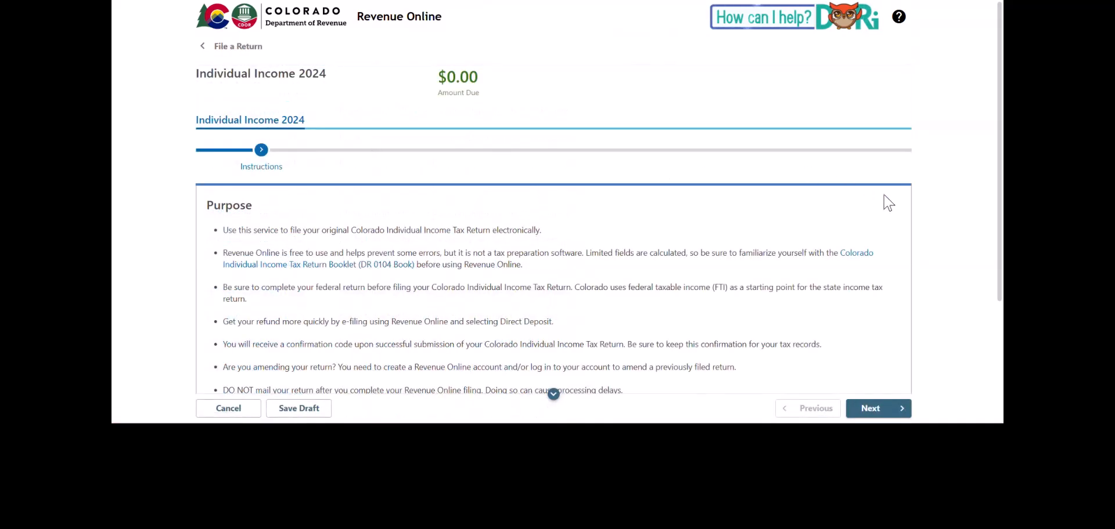
scroll(929, 214, down, 3)
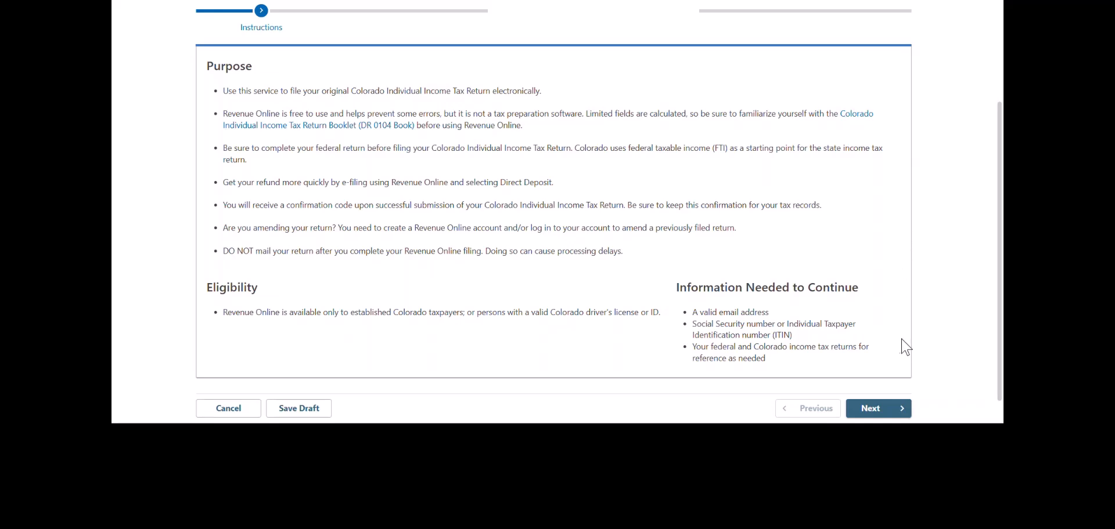
- Enter the taxpayer's SSN and driver's license number, issued by COLORADO on 01/01/2020
click(878, 410)
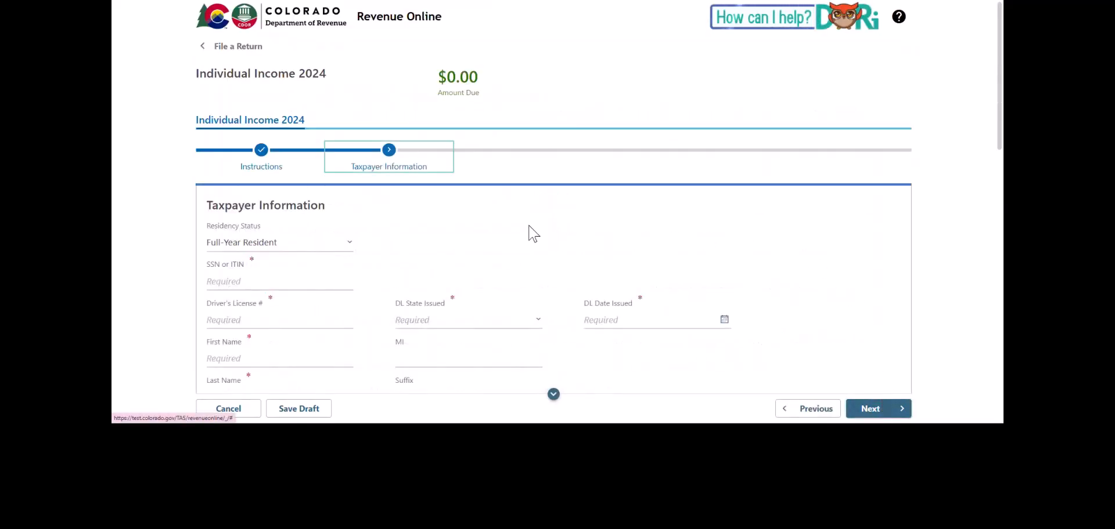
scroll(531, 233, down, 2)
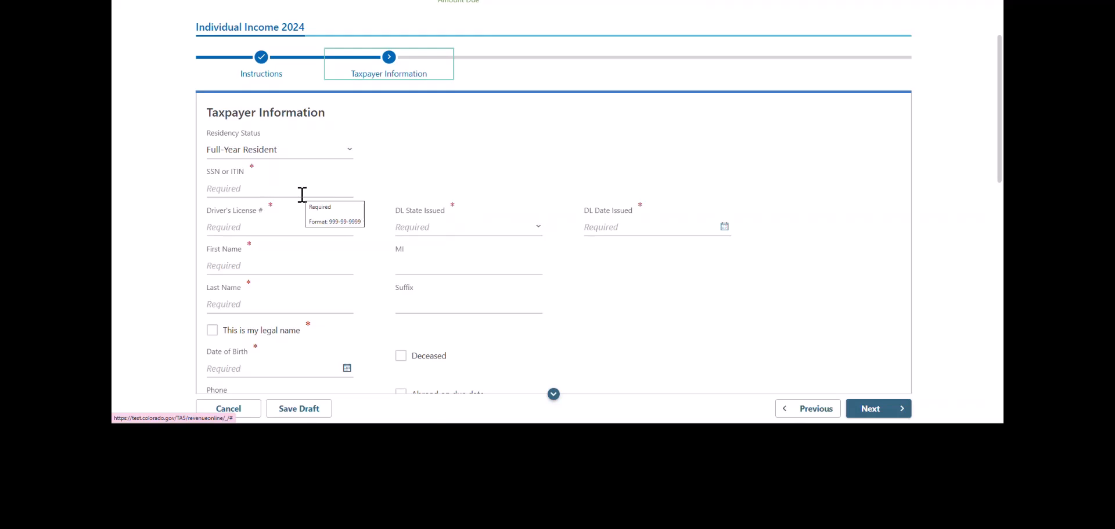
click(302, 193)
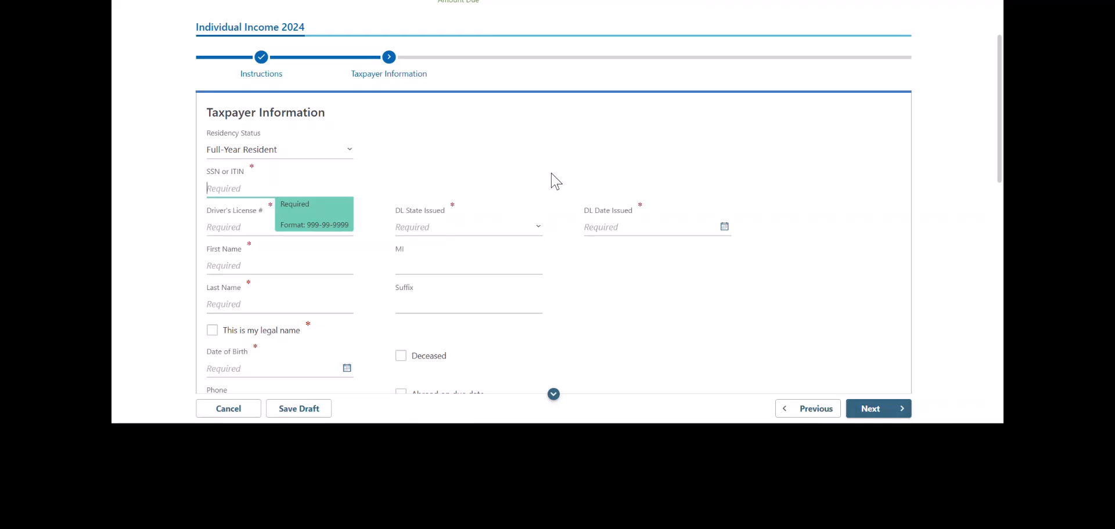
text(999-99-9999)
click(217, 233)
text(1111)
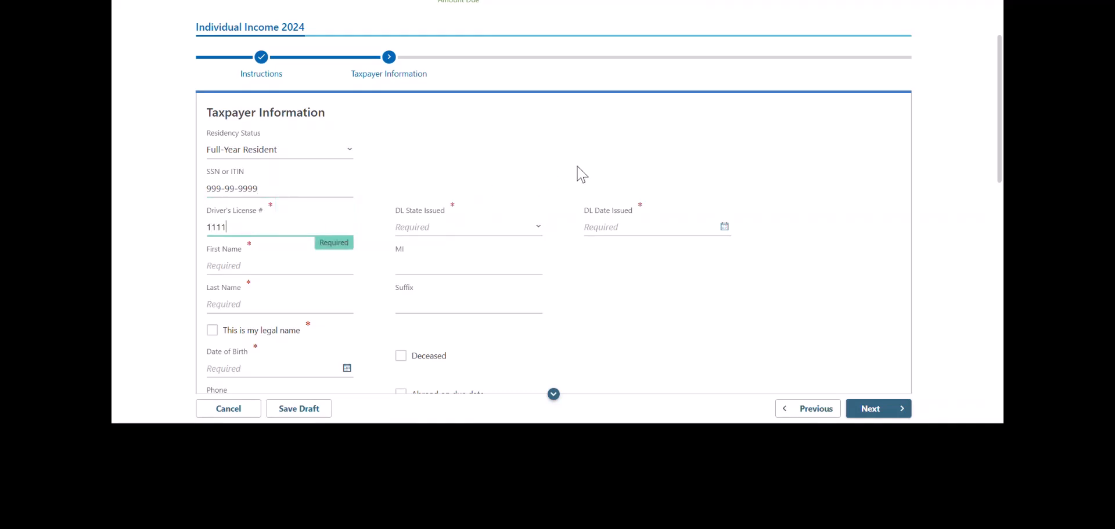
text(11111)
click(454, 238)
click(436, 100)
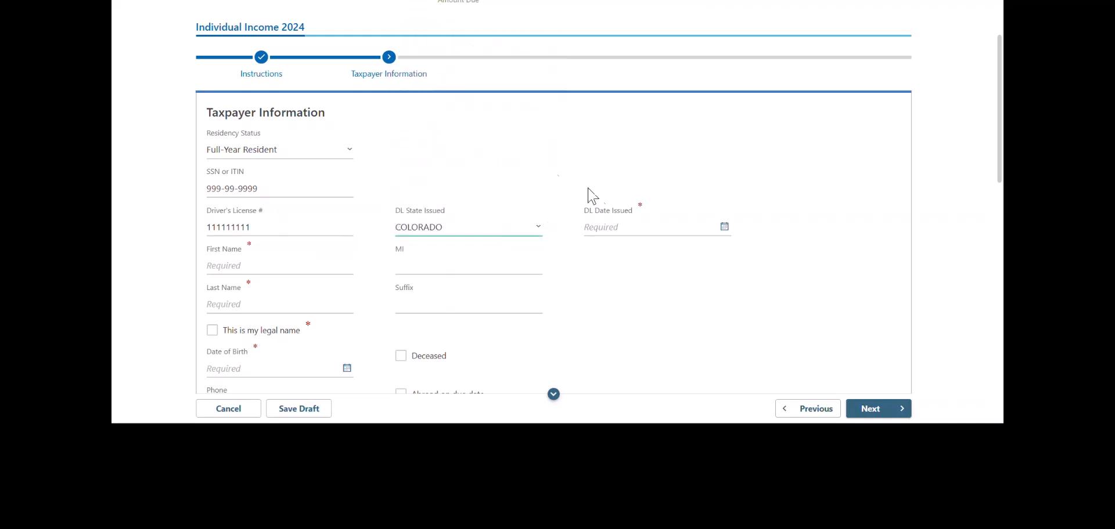
click(598, 228)
text(01/01)
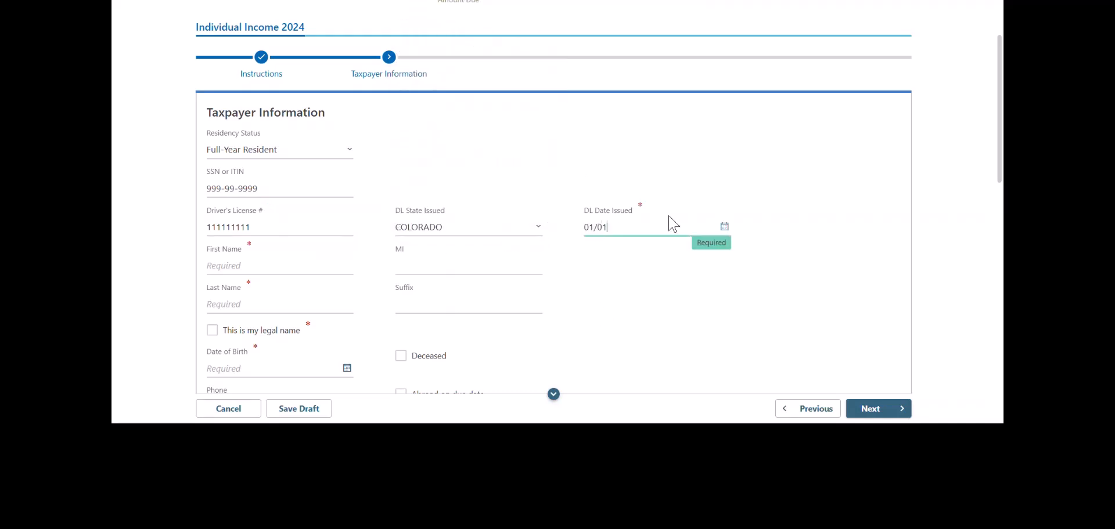
text(/2020)
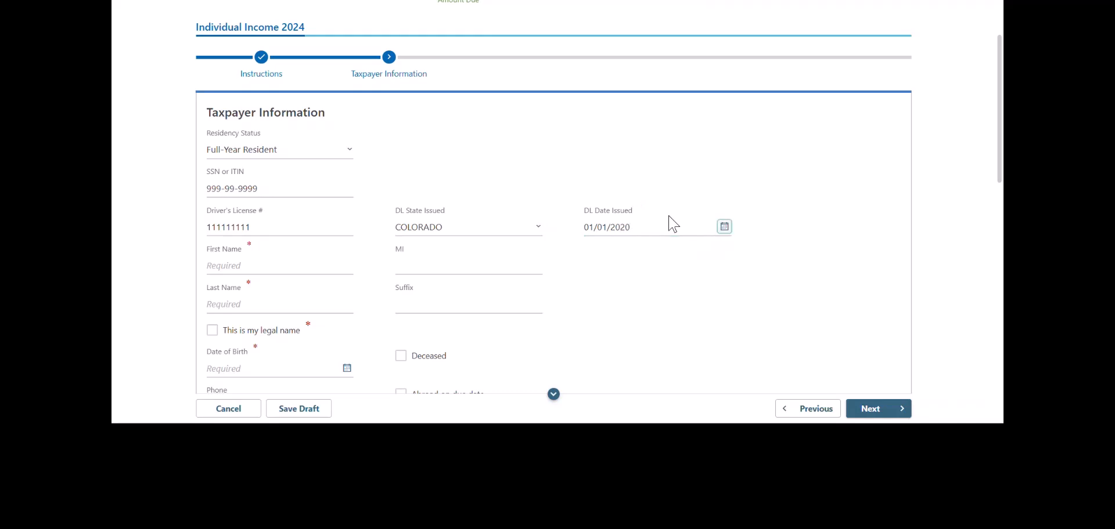
- Enter the taxpayer's first and last name, confirm it as the legal name, and add the date of birth
click(286, 271)
text(JOHN)
key(Tab)
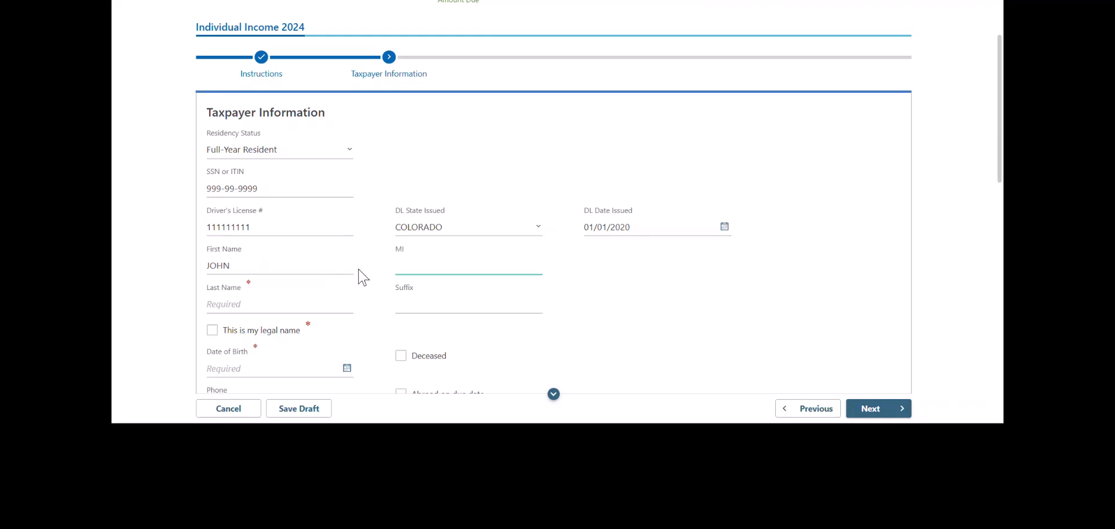
key(Tab)
text(DOUGH)
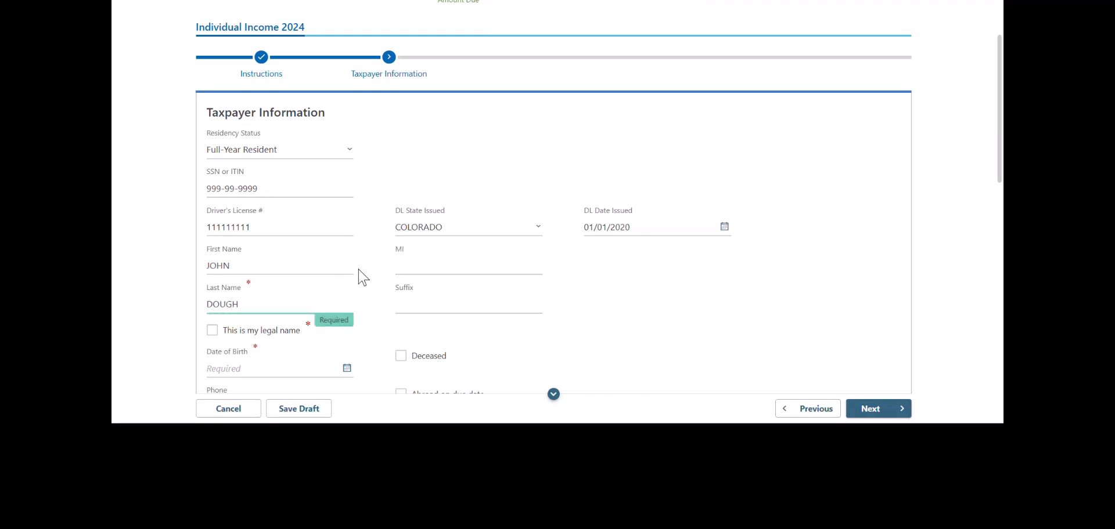
click(212, 333)
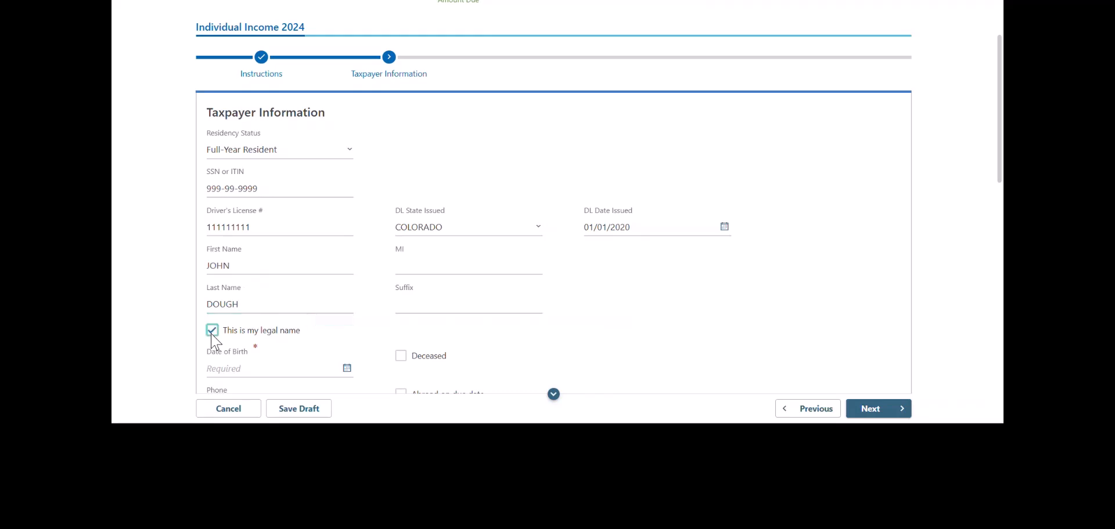
click(252, 371)
text(01/01/1988)
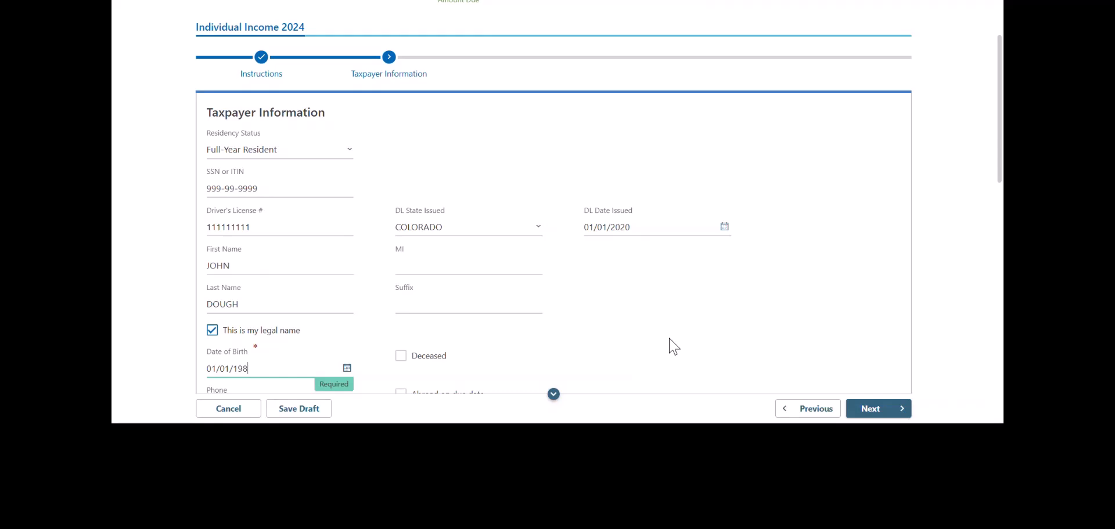
click(673, 347)
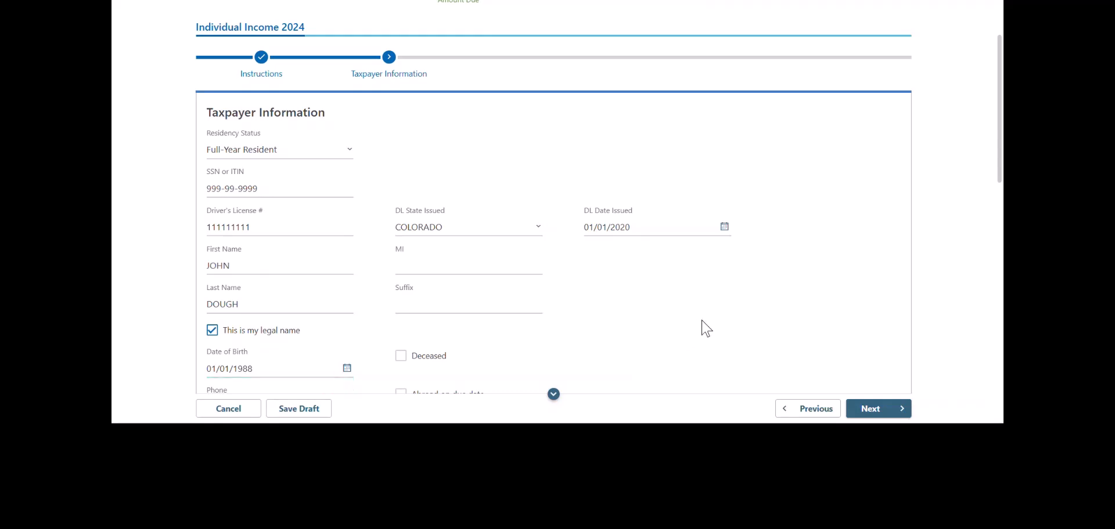
scroll(706, 326, down, 3)
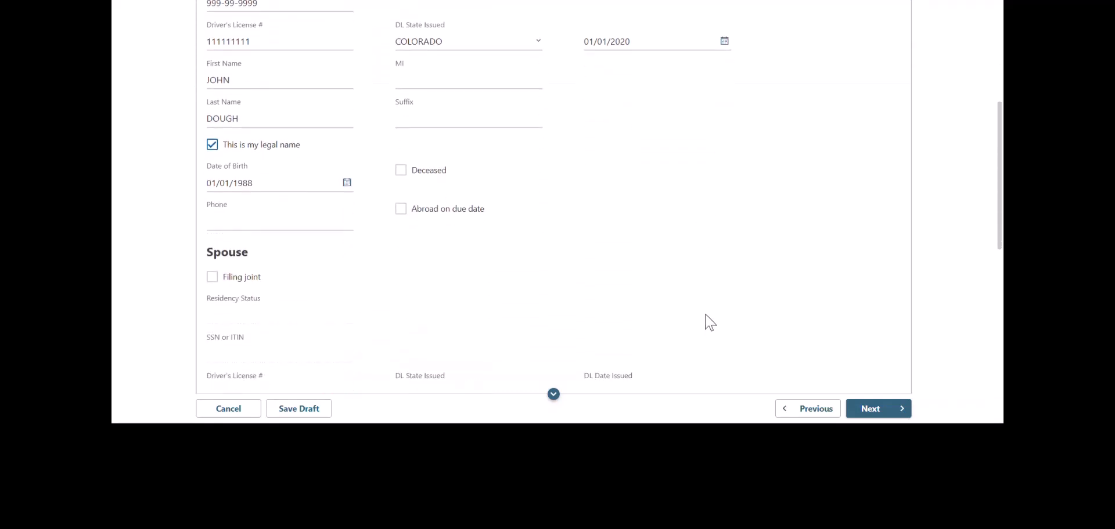
scroll(708, 317, down, 1)
scroll(712, 320, down, 3)
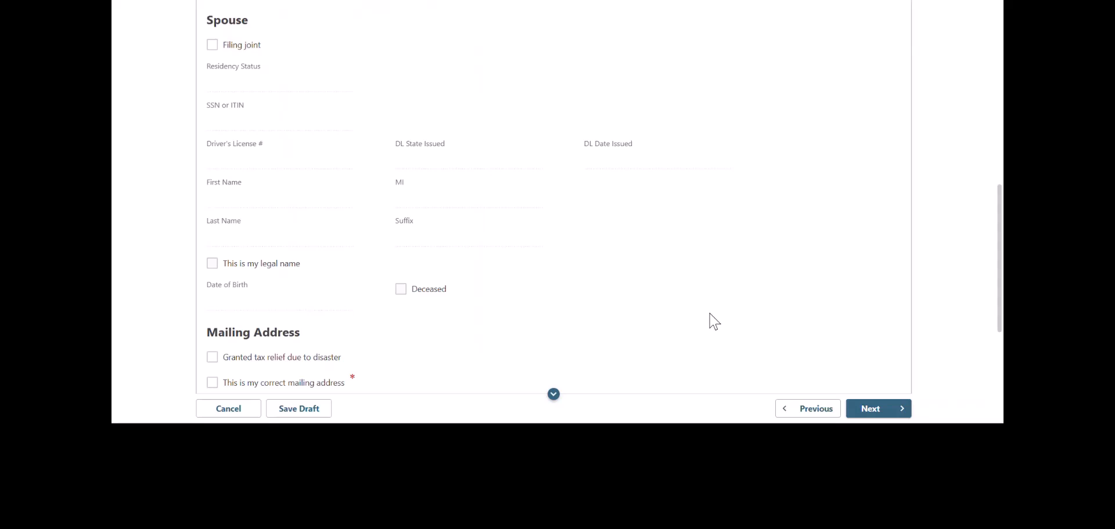
scroll(714, 321, down, 1)
scroll(713, 321, down, 3)
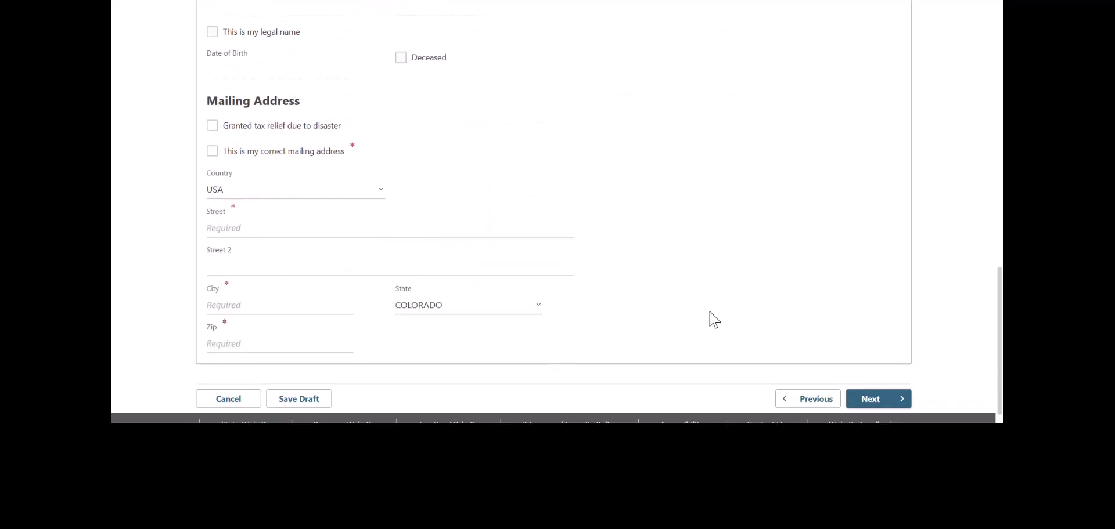
- Enter the taxpayer's street, city and ZIP code, confirm it as the correct mailing address, and continue
click(335, 232)
key(Tab)
key(Tab)
key(Tab)
key(Tab)
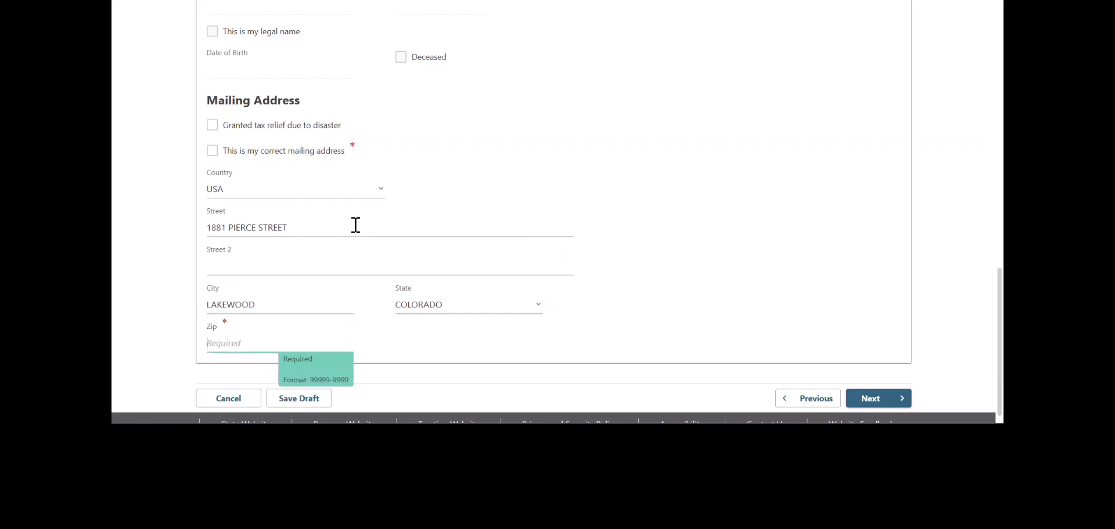
click(216, 153)
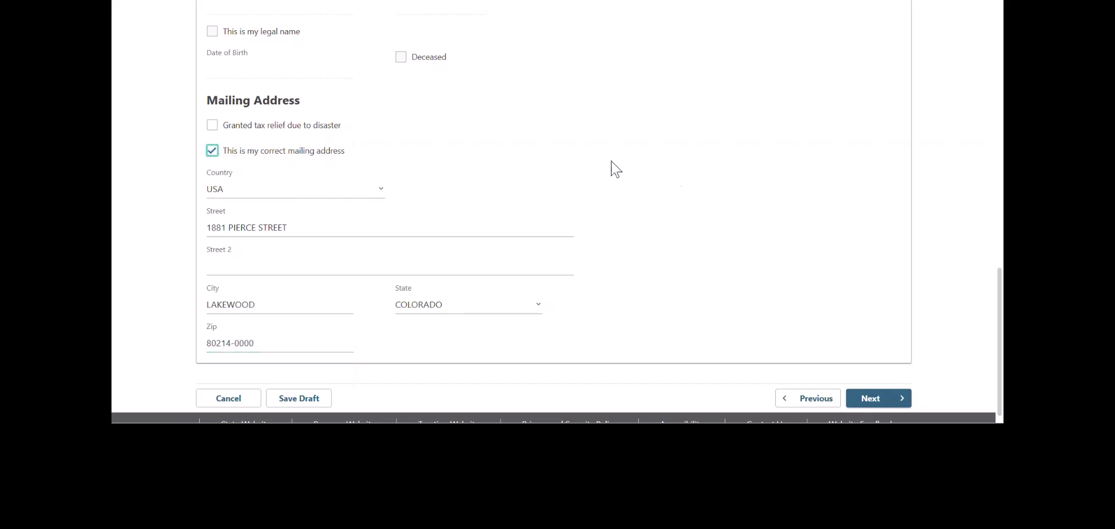
click(884, 405)
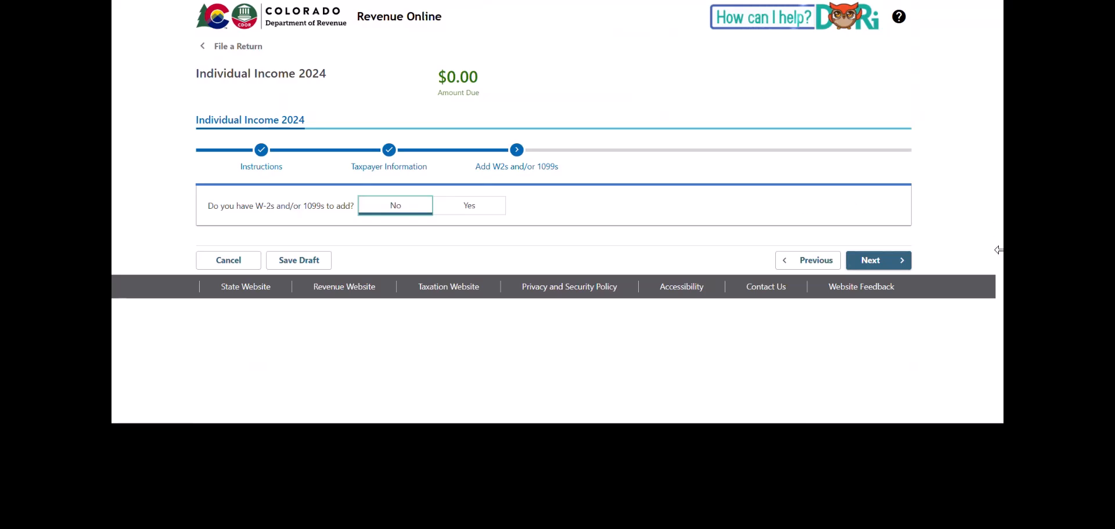
- Continue past the W-2/1099 and Colorado K-1 questions to the Form 104 Income step
click(881, 262)
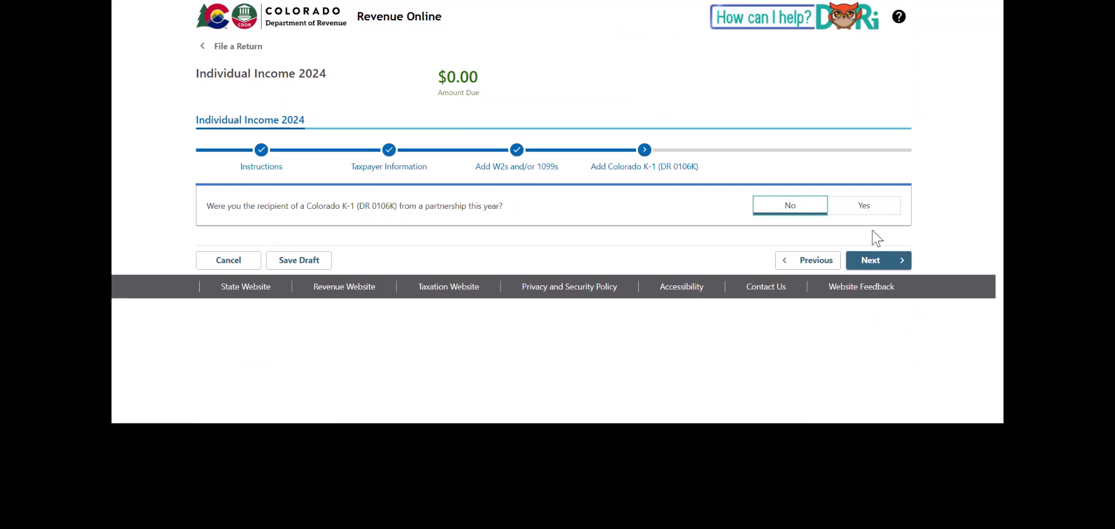
click(874, 265)
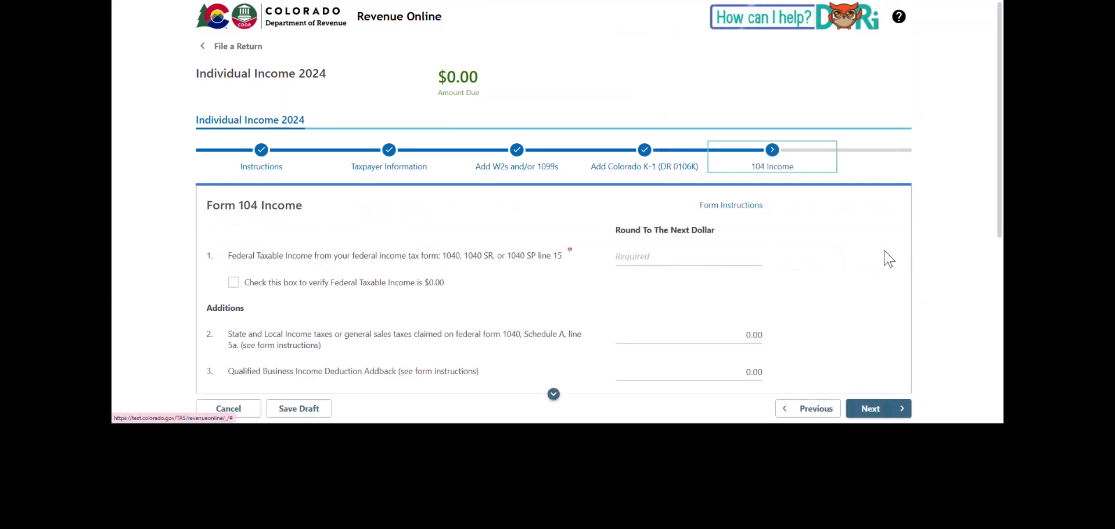
- Enter 0.00 as line 1 federal taxable income, verify it as $0.00, and continue to Additional Schedules
click(701, 262)
text(0.00)
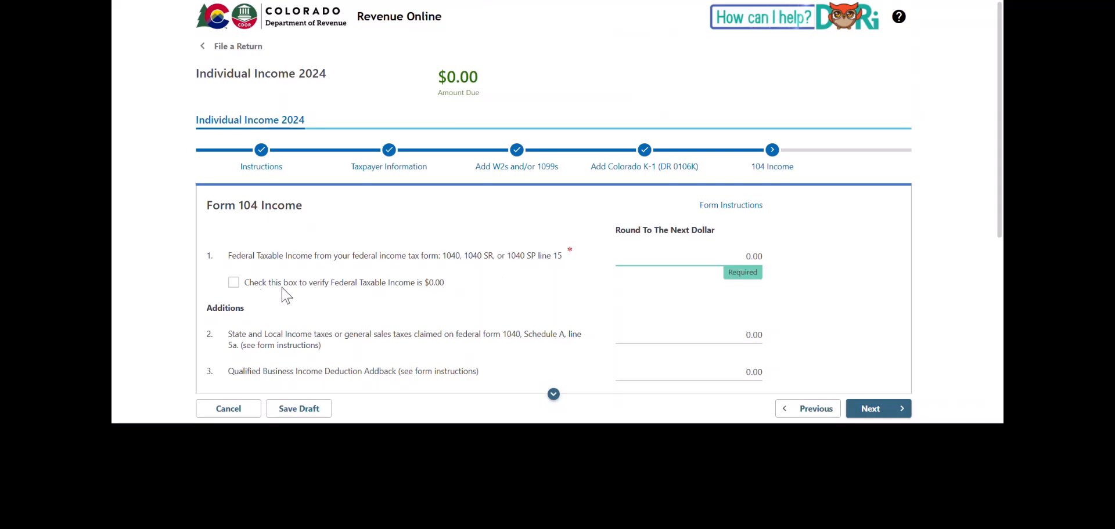
click(236, 285)
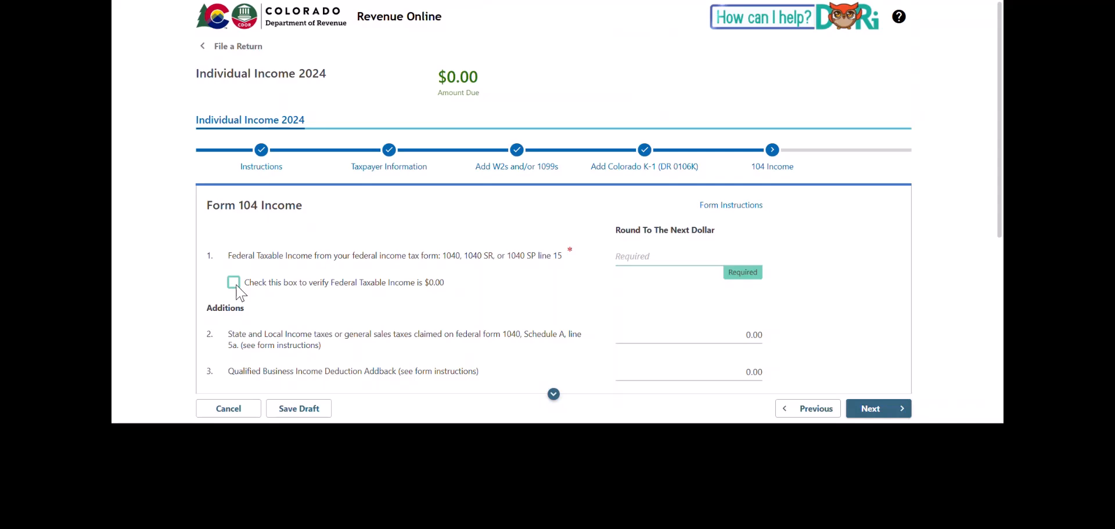
click(235, 285)
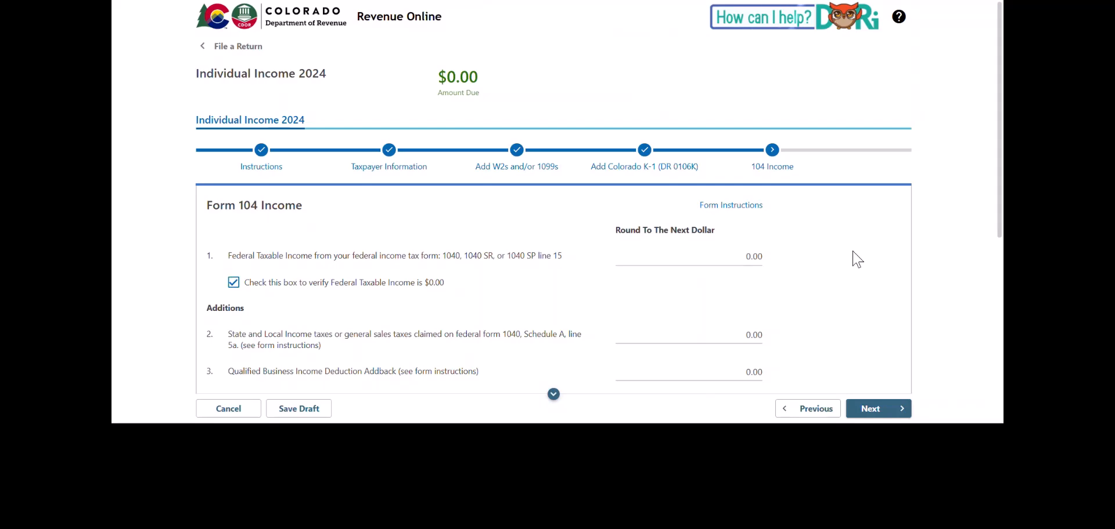
scroll(859, 263, down, 4)
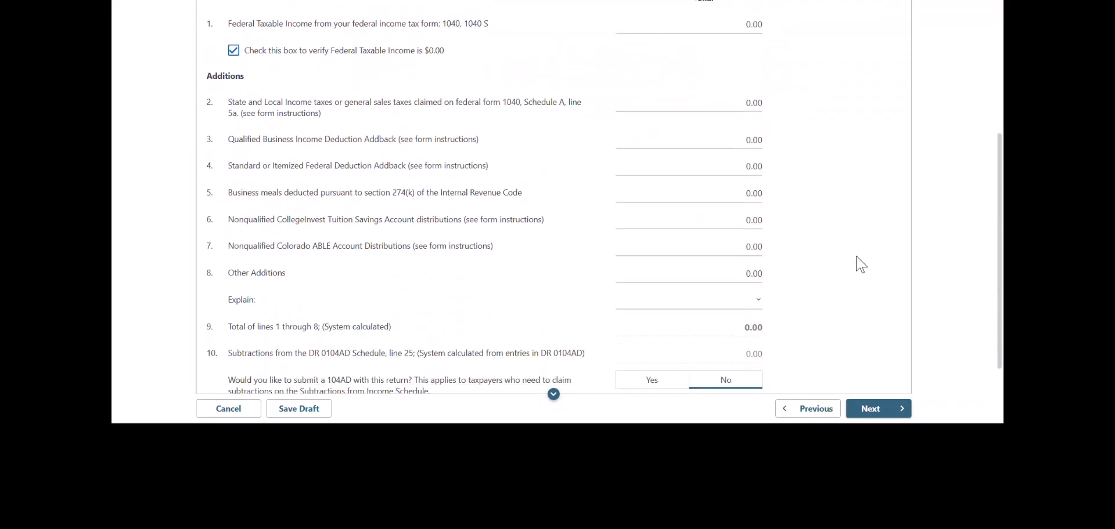
scroll(861, 264, down, 2)
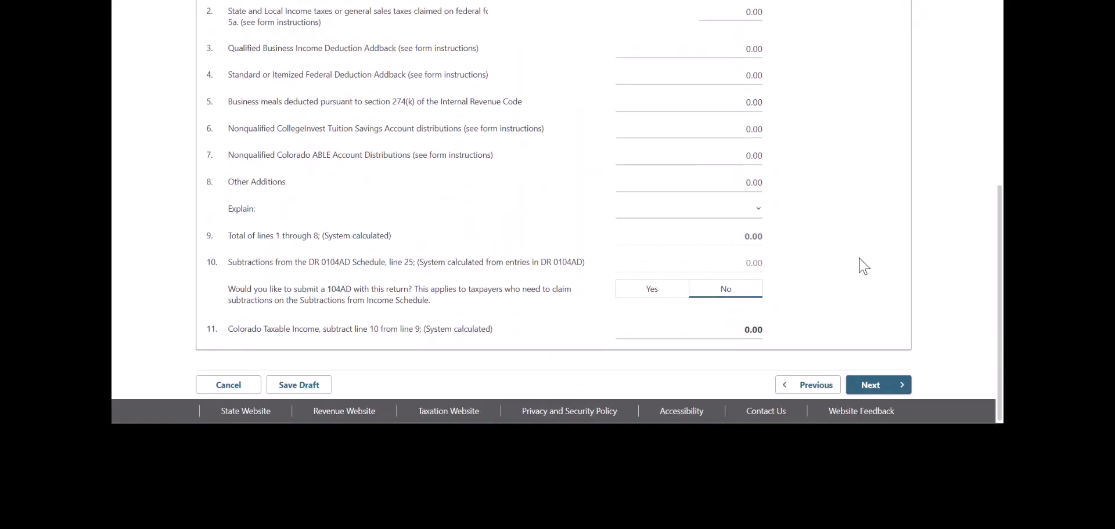
click(877, 386)
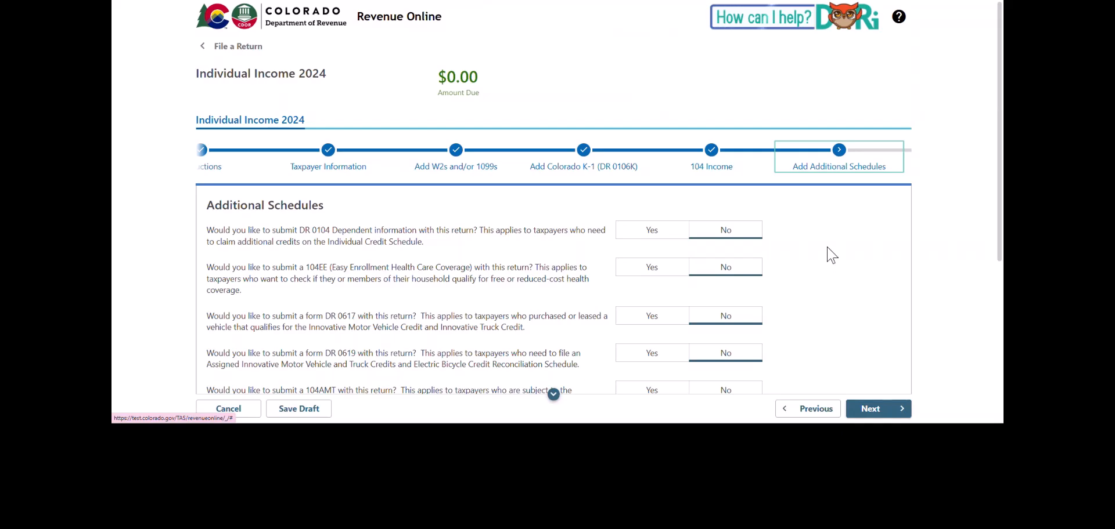
- Leave all Additional Schedules questions at No and continue to the Tax step
scroll(831, 257, down, 3)
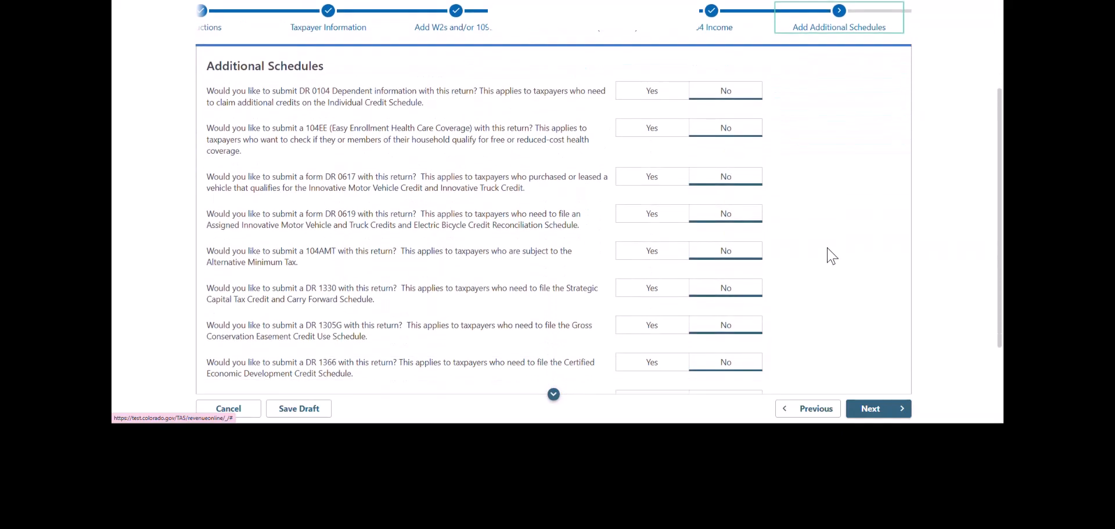
scroll(831, 257, down, 2)
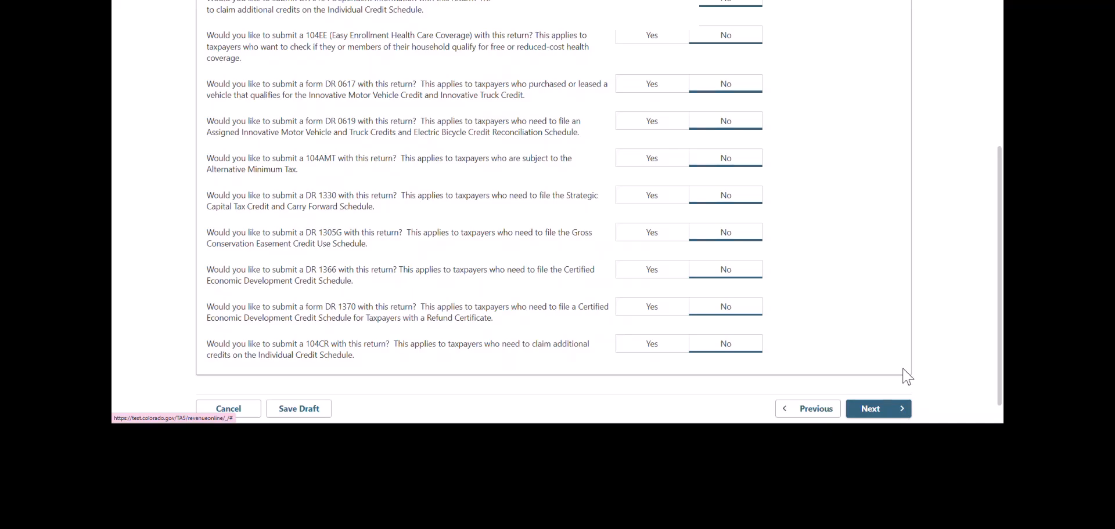
click(884, 414)
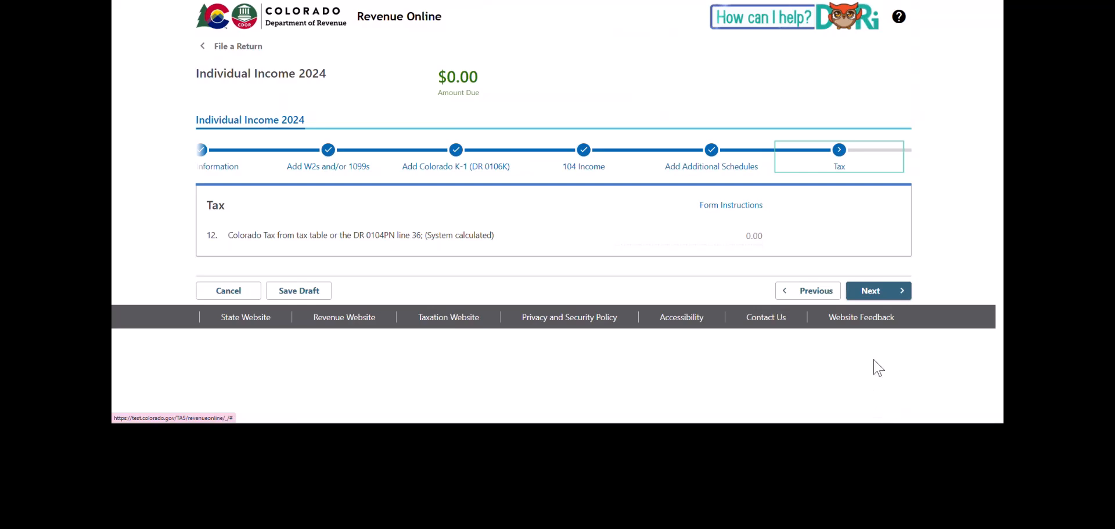
- Continue past Tax and Recapture and Subtotal of Tax to Net CO Tax and Prepayments
click(879, 293)
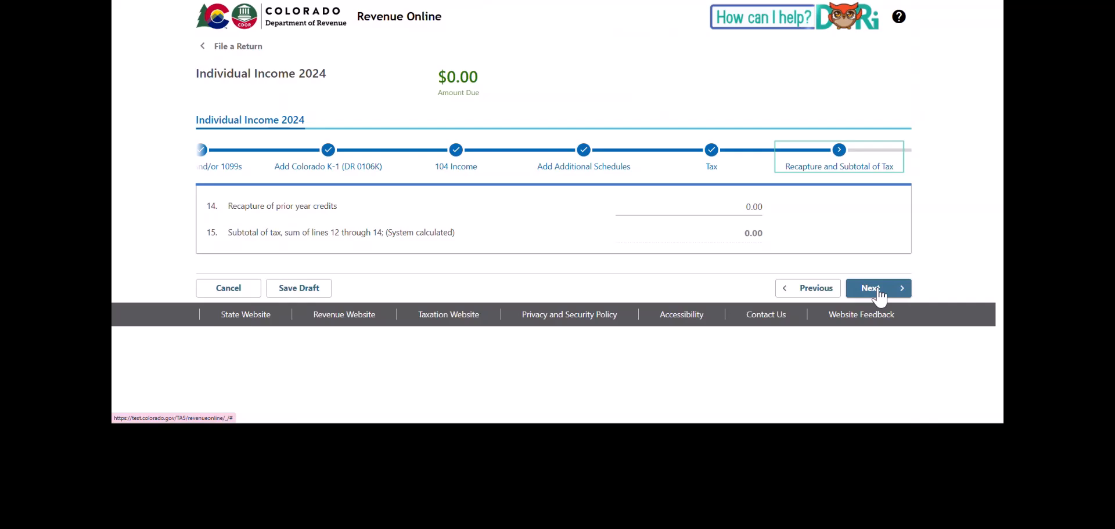
click(878, 291)
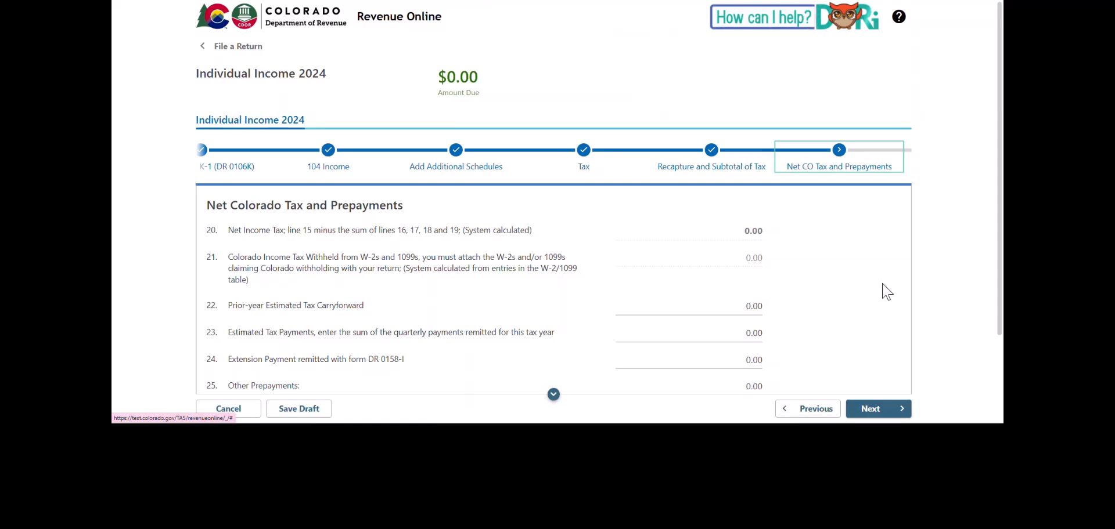
- Continue from Net CO Tax and Prepayments, with line 20 at 0.00, to Refundable Credits
scroll(887, 291, down, 2)
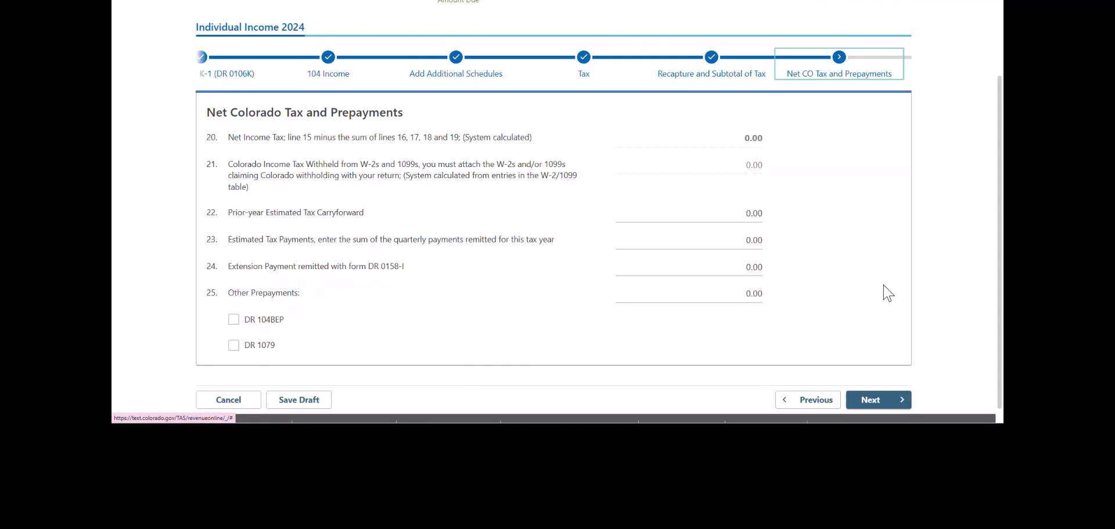
click(882, 403)
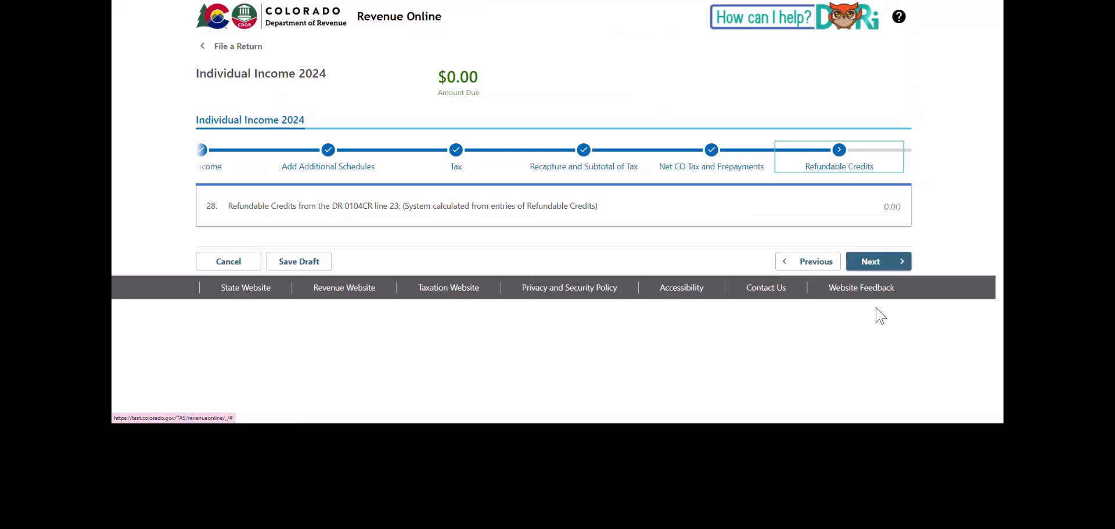
- At Overpayment or Balance Due, enter 0.00 federal AGI on line 31 and verify it as $0.00
click(885, 265)
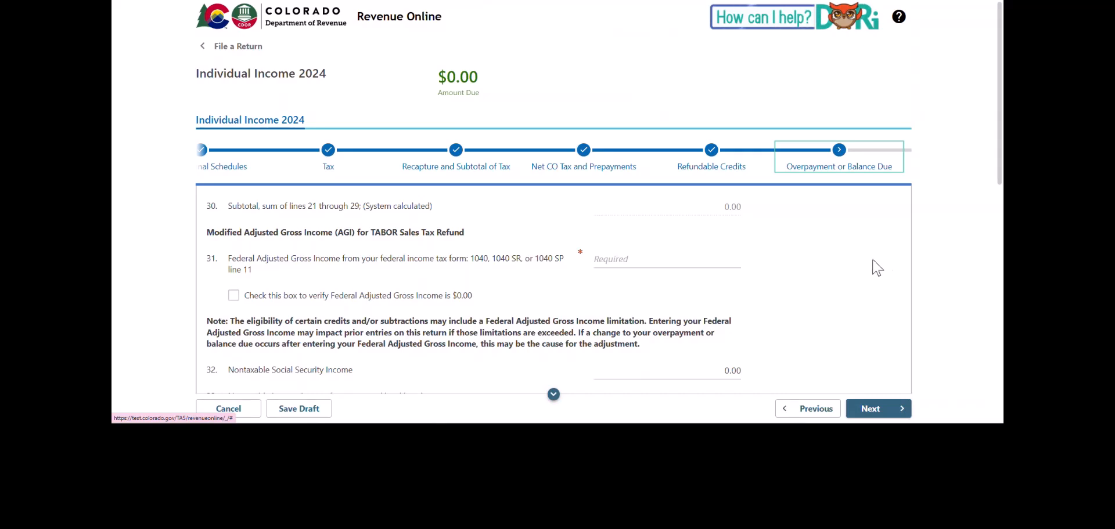
click(709, 262)
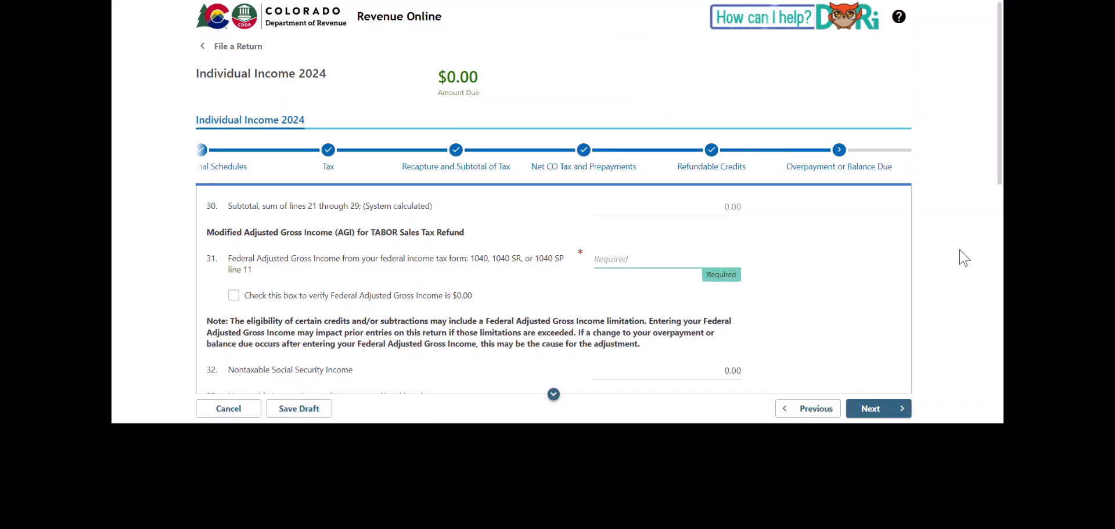
text(0.00)
click(234, 297)
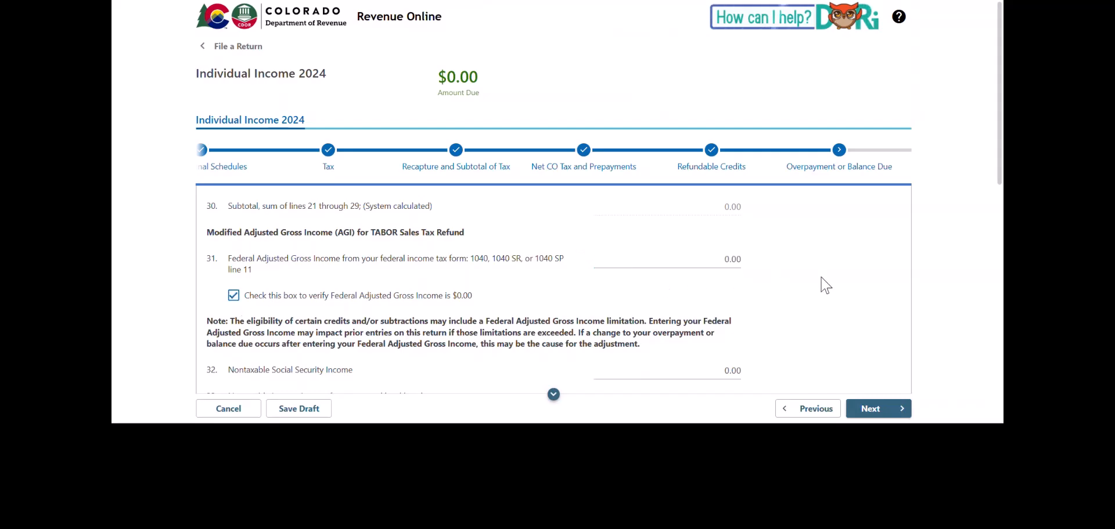
scroll(830, 284, down, 1)
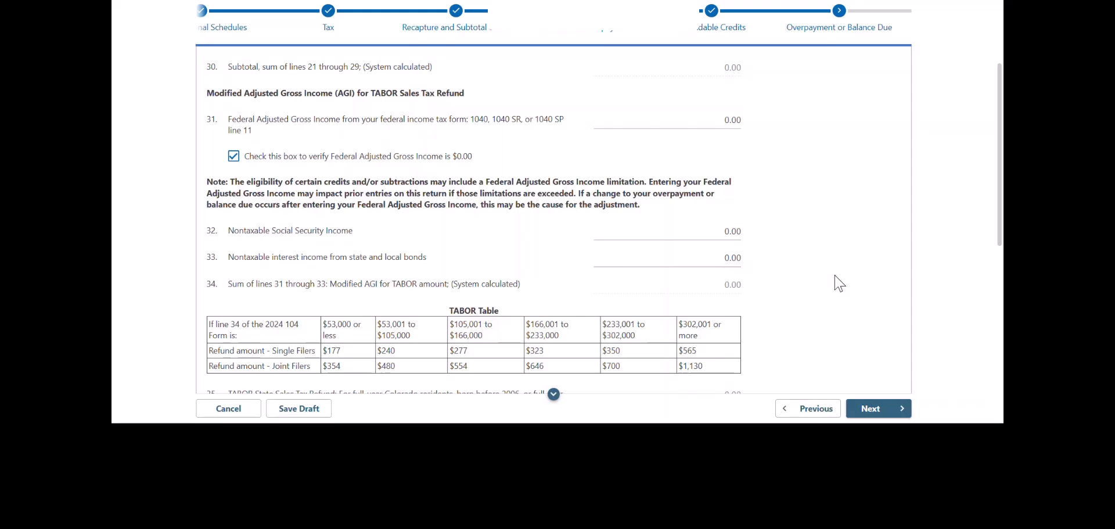
scroll(839, 283, down, 3)
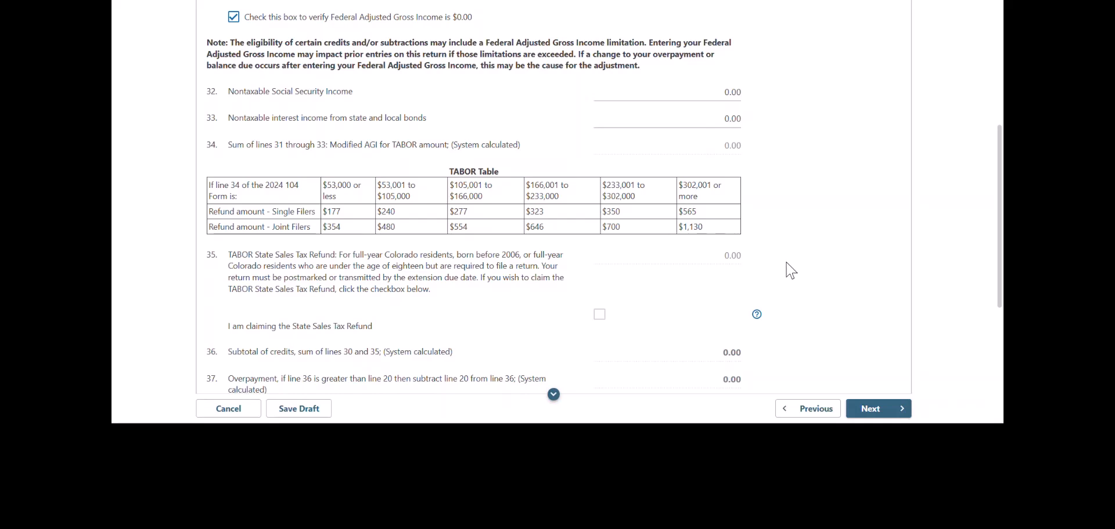
- Tick 'I am claiming the State Sales Tax Refund' for a $177.00 refund and go on to Attachments
click(599, 319)
scroll(831, 278, down, 3)
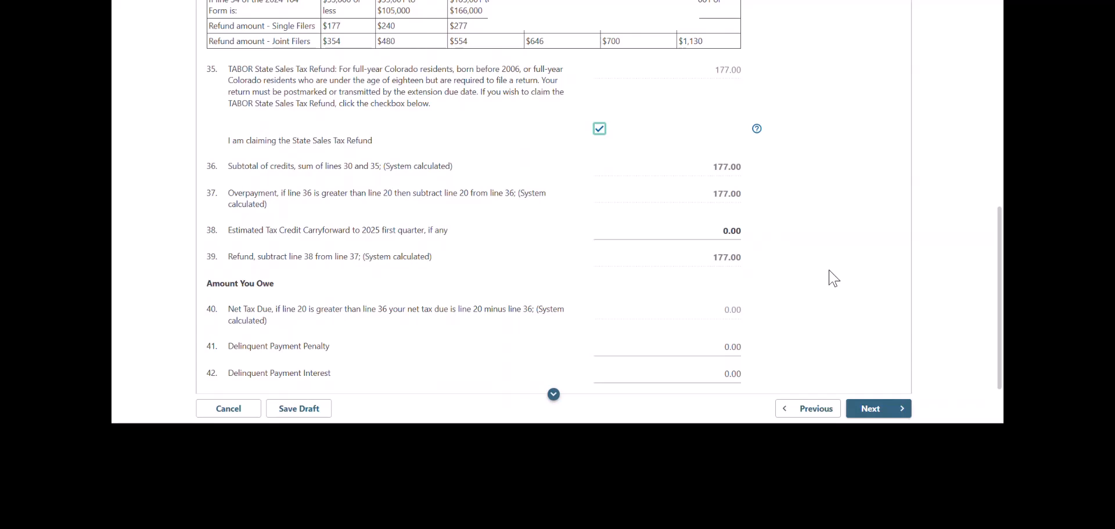
scroll(833, 278, down, 2)
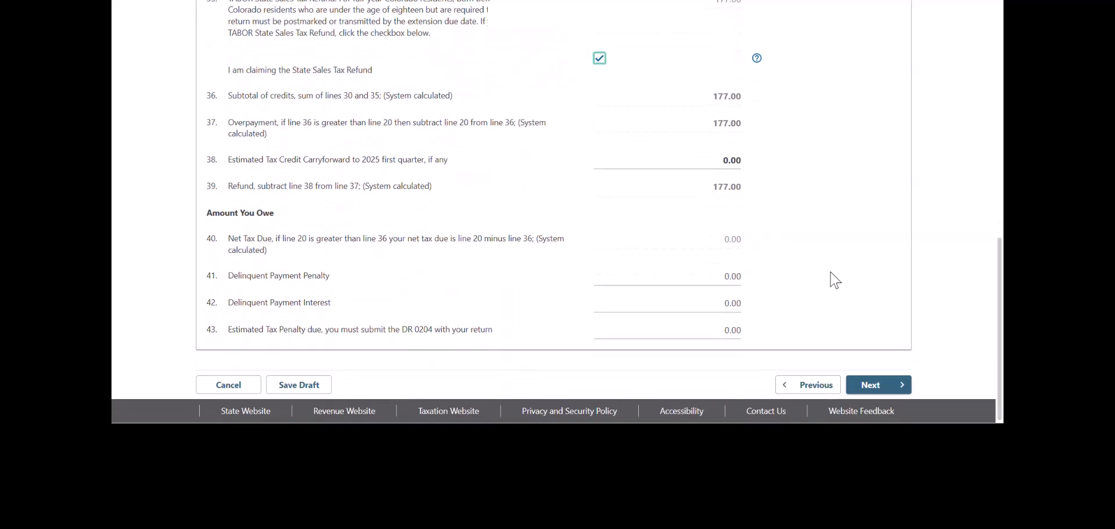
click(871, 385)
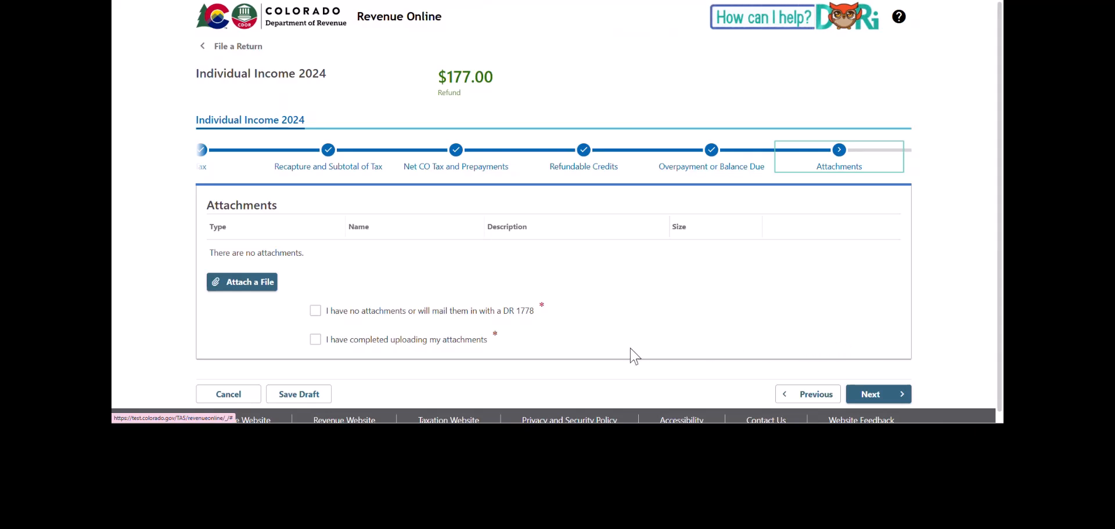
- Declare no attachments, then set the refund Delivery Method to 'Send my refund in the mail'
click(315, 311)
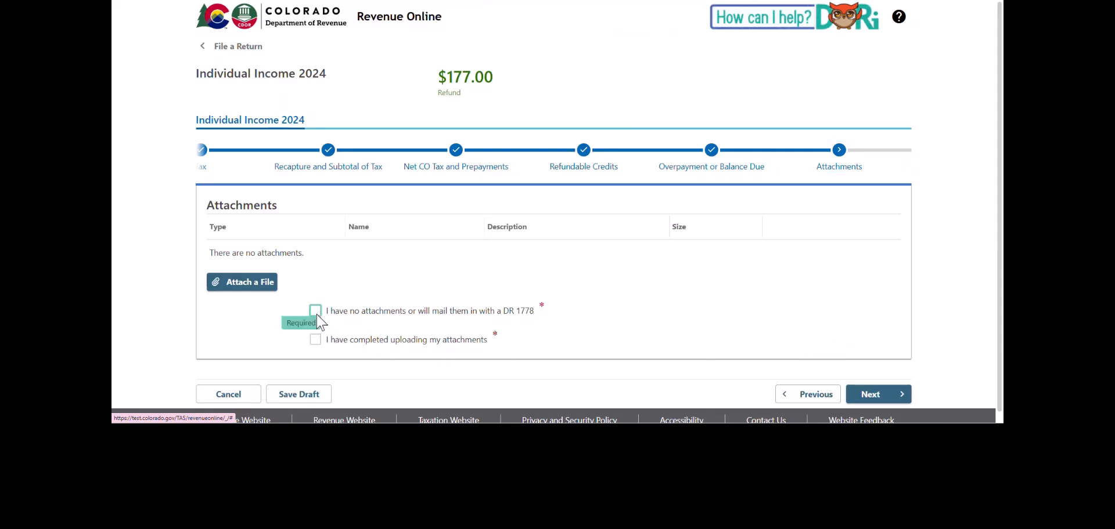
click(886, 397)
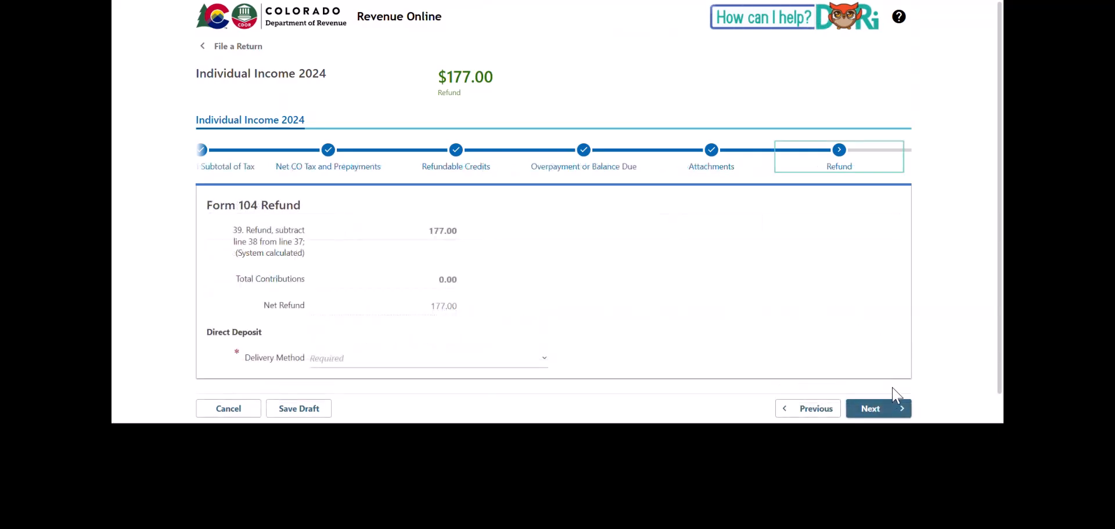
click(478, 364)
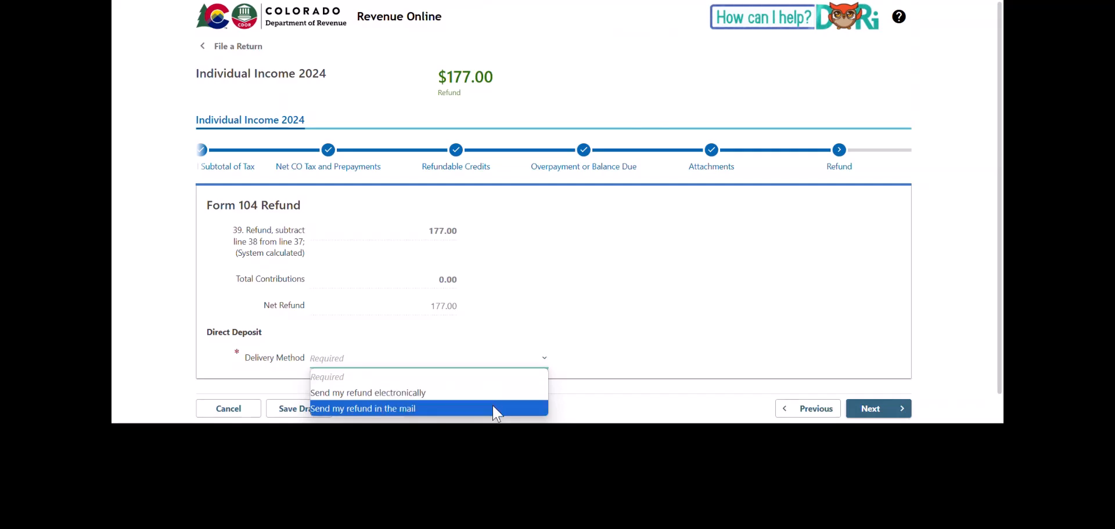
key(Up)
key(Return)
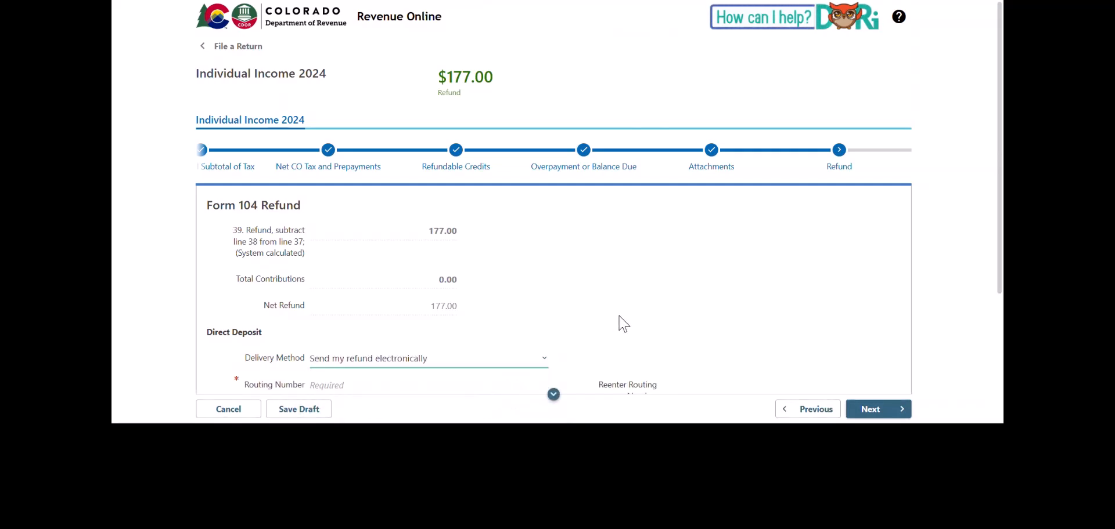
scroll(621, 325, down, 3)
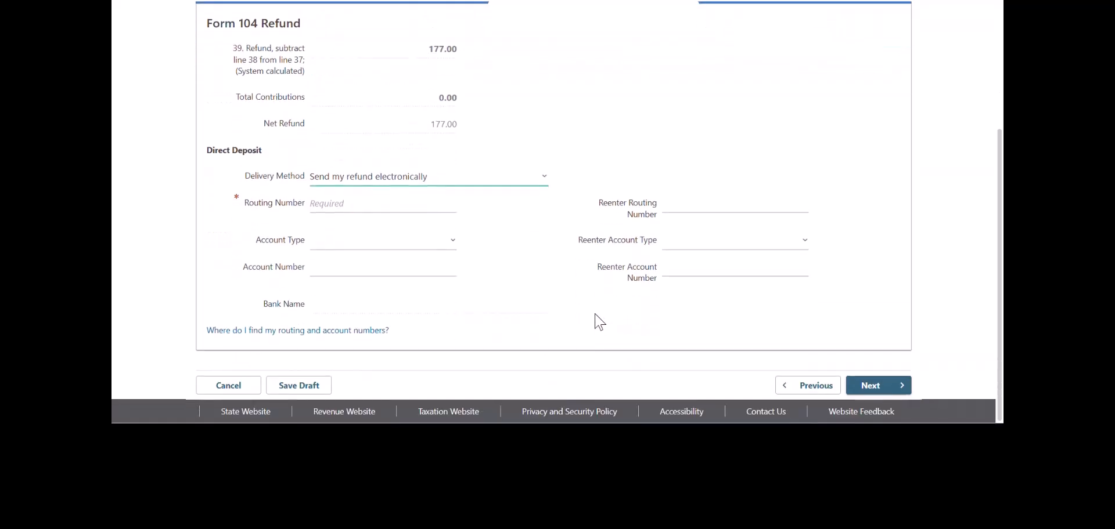
click(543, 178)
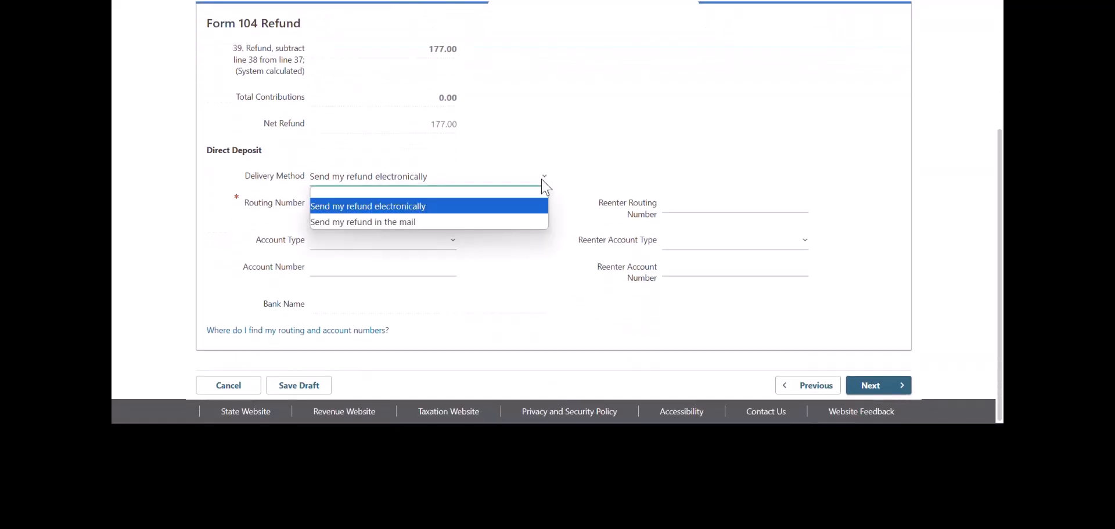
click(528, 223)
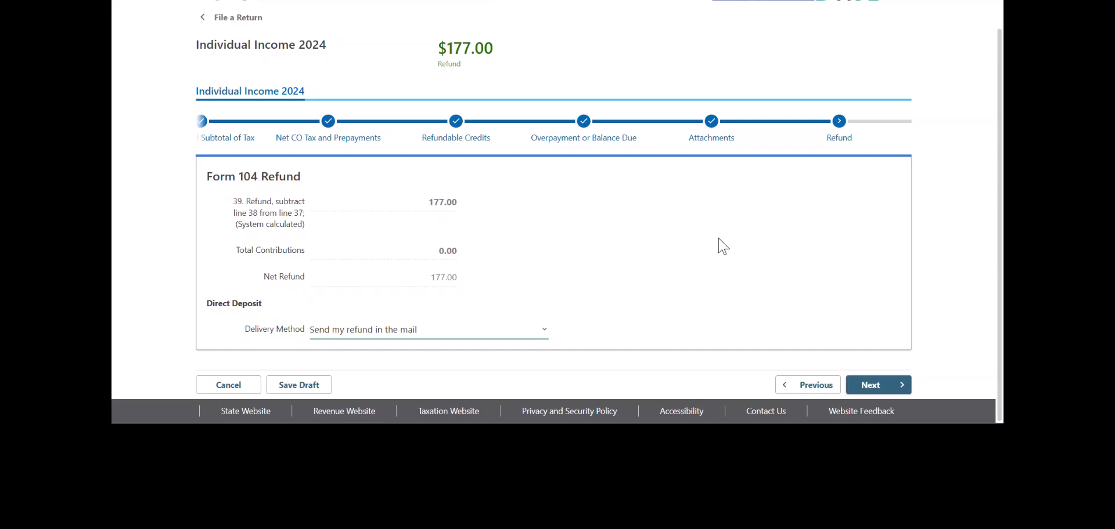
- On Contributions, tick 'I do not wish to make a voluntary contribution' and continue to the review
click(875, 387)
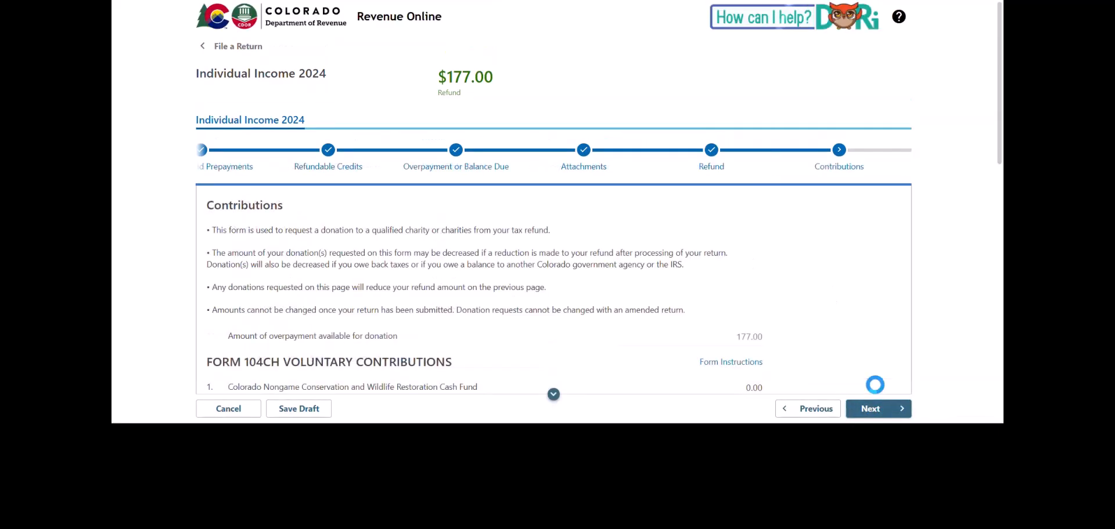
scroll(887, 280, down, 2)
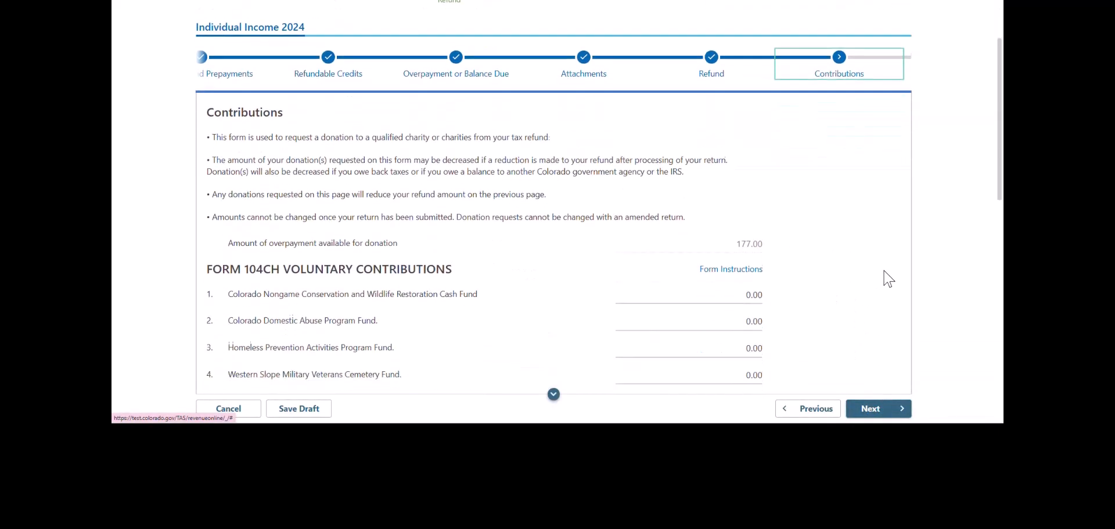
scroll(888, 279, down, 1)
scroll(888, 279, down, 1)
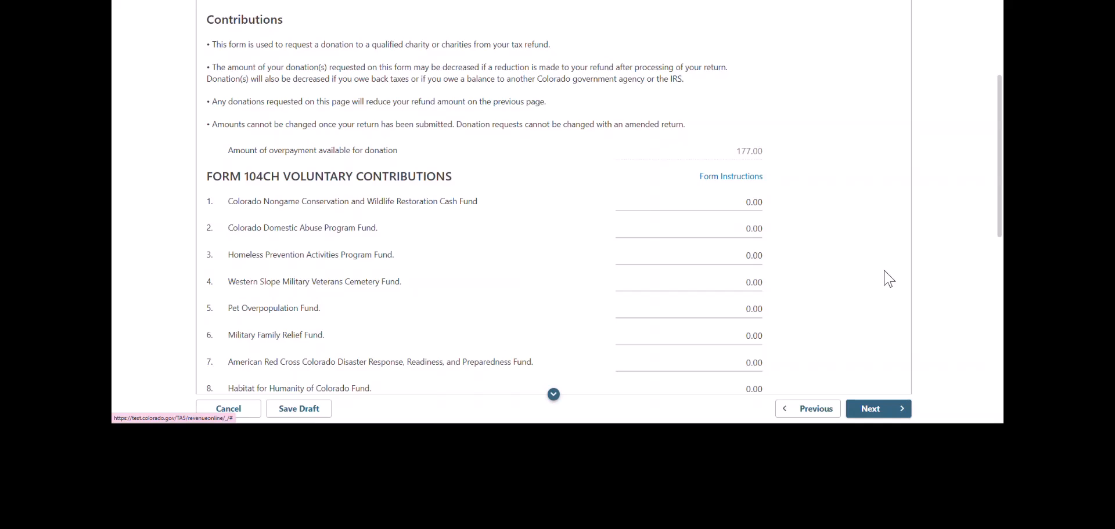
scroll(888, 279, down, 3)
scroll(888, 279, down, 3)
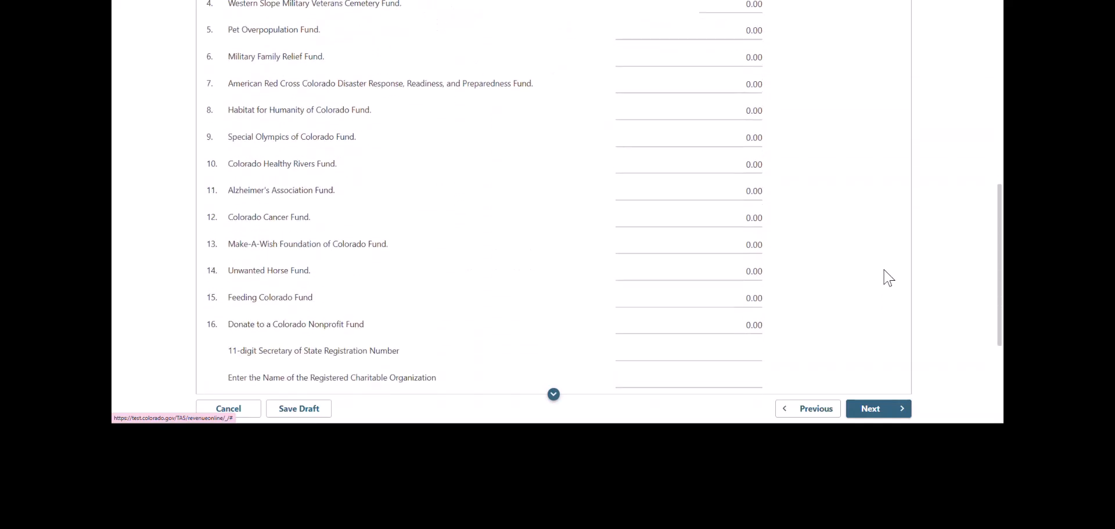
scroll(889, 282, down, 1)
scroll(890, 282, down, 1)
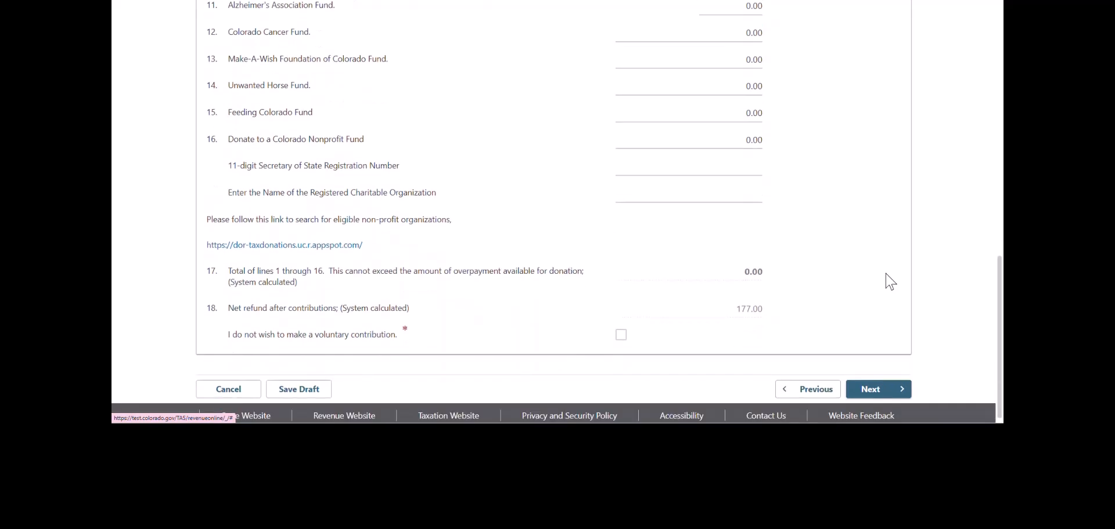
click(621, 333)
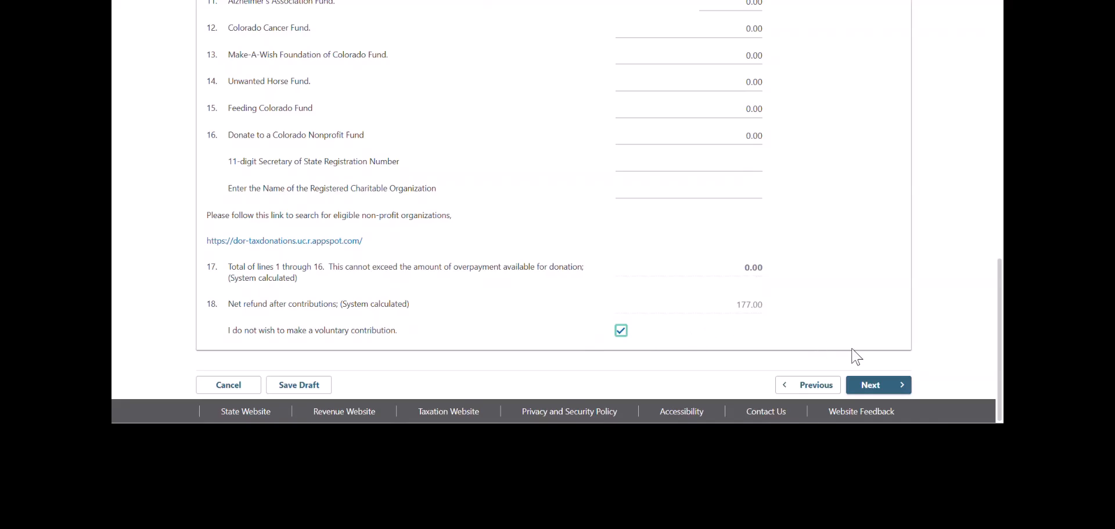
click(872, 391)
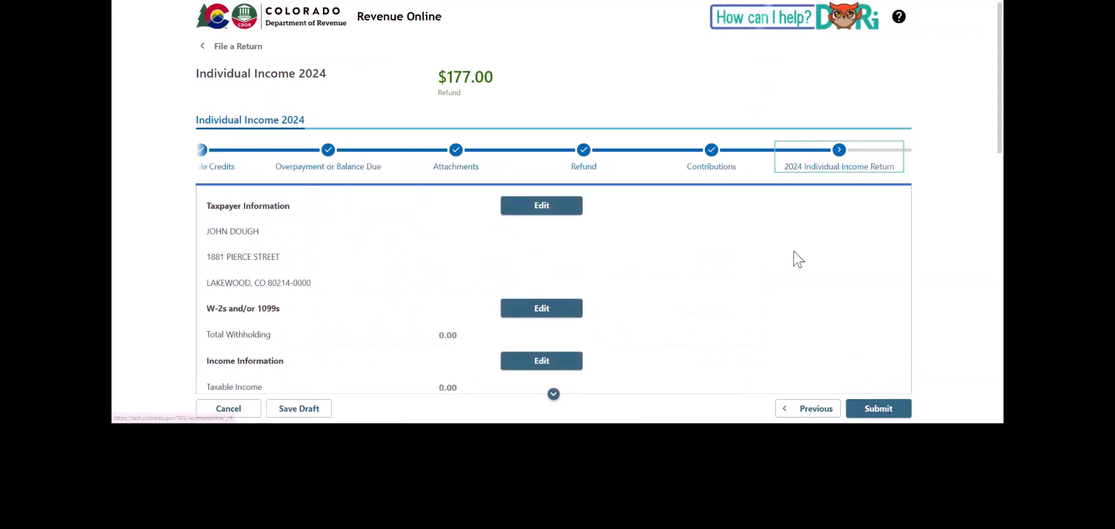
- Review the return summary and tick the Yourself perjury declaration under Confirm and Submit
scroll(808, 251, down, 3)
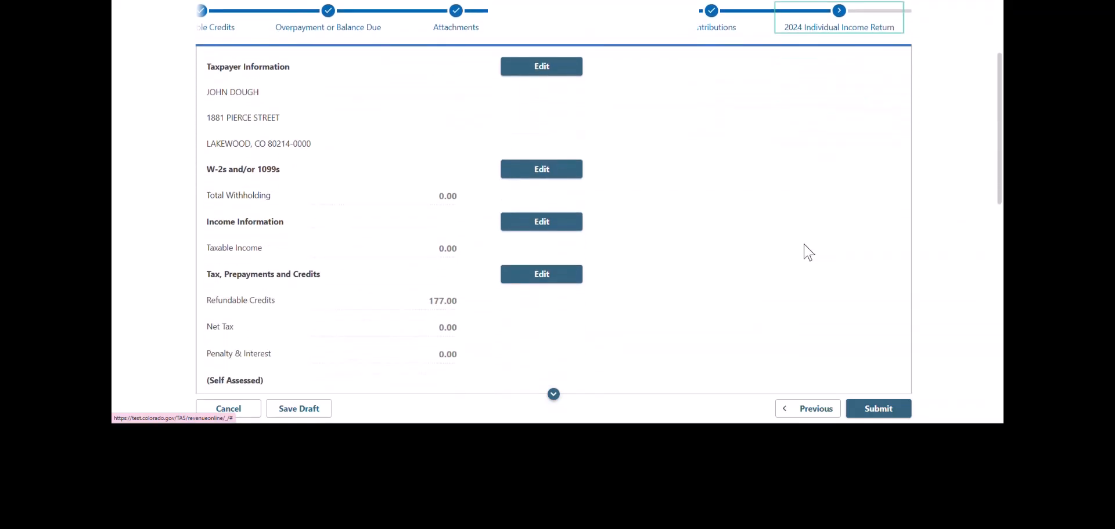
scroll(809, 251, down, 2)
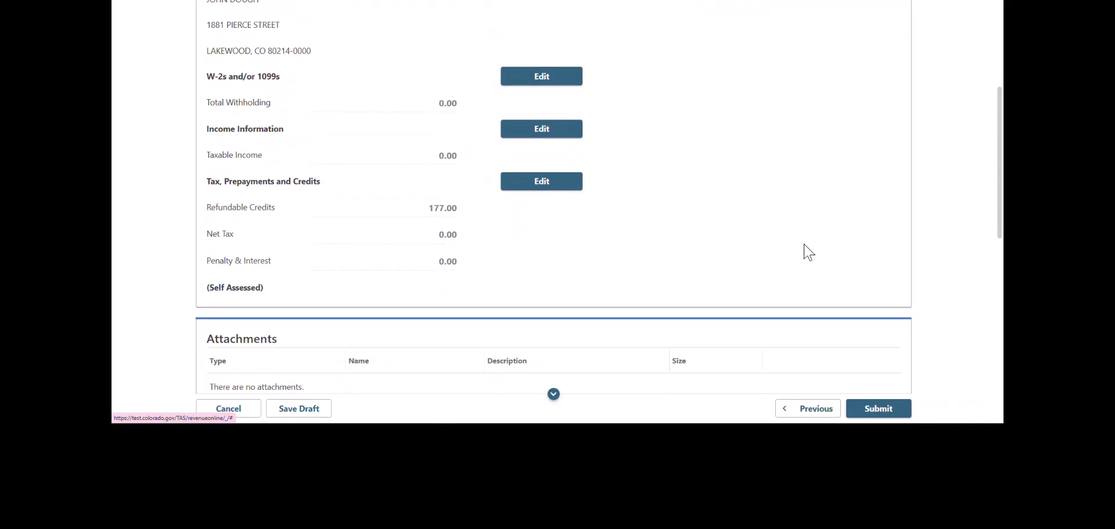
scroll(808, 254, down, 4)
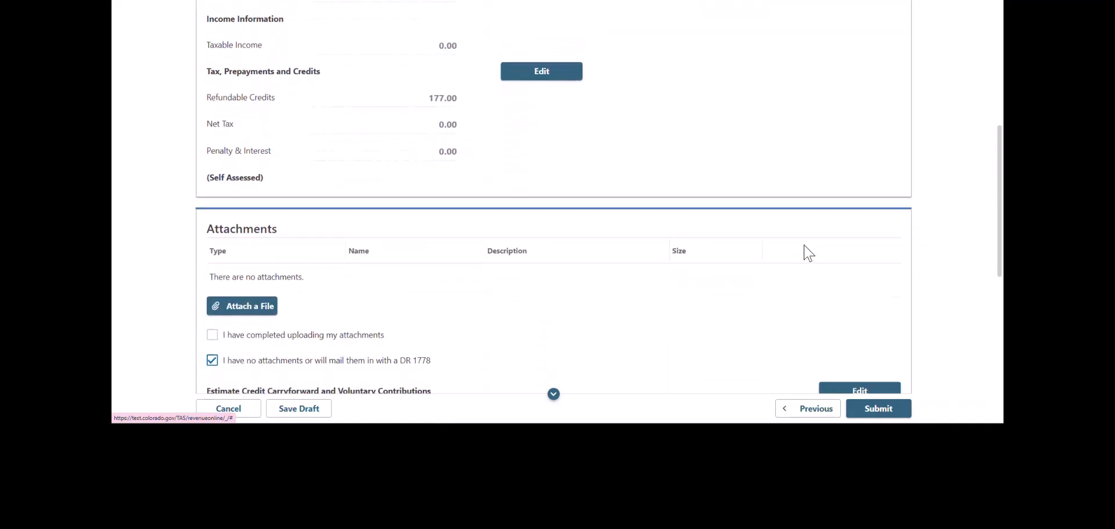
scroll(809, 254, down, 2)
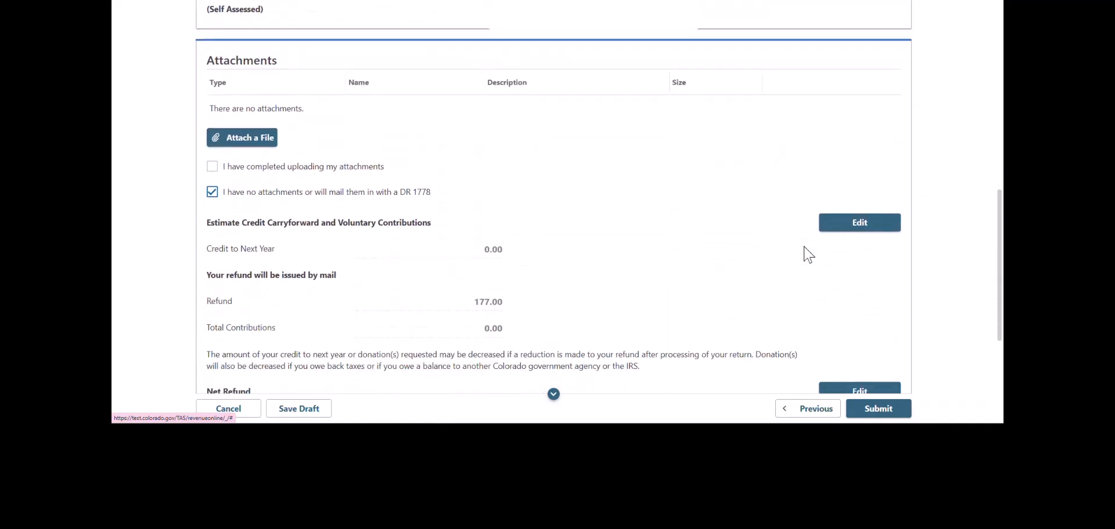
scroll(809, 255, down, 2)
scroll(808, 255, down, 2)
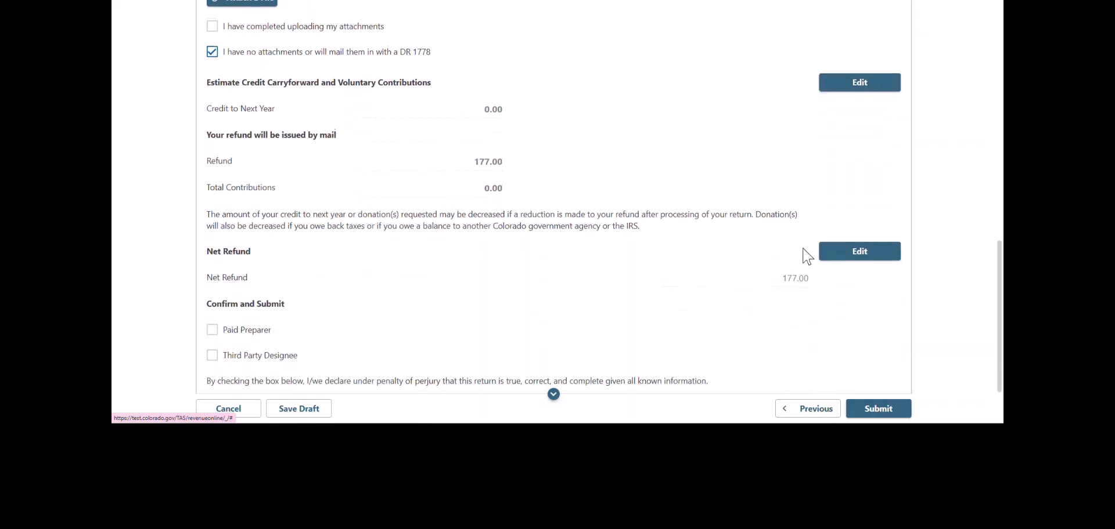
scroll(807, 256, down, 1)
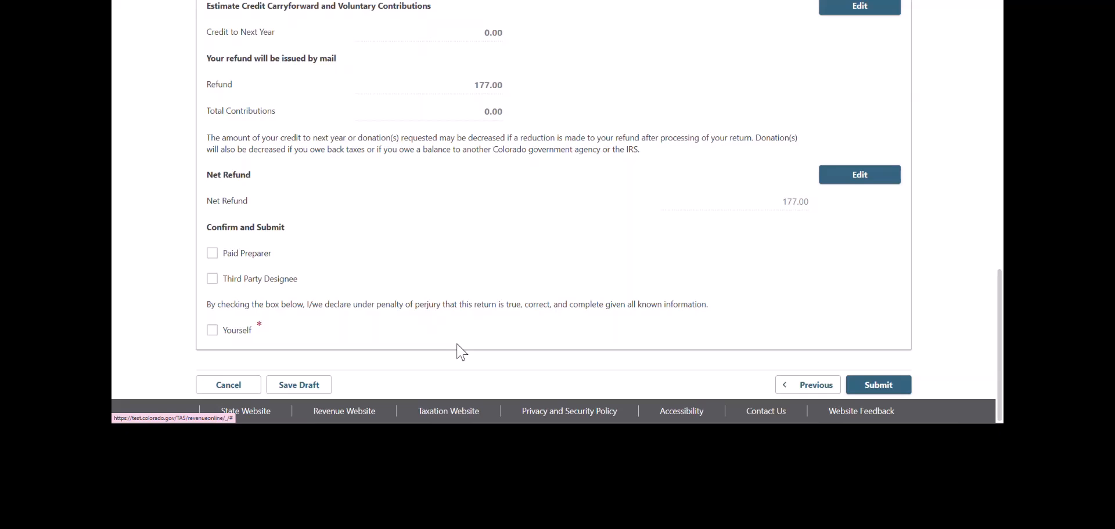
click(212, 330)
scroll(813, 303, down, 1)
scroll(815, 303, down, 1)
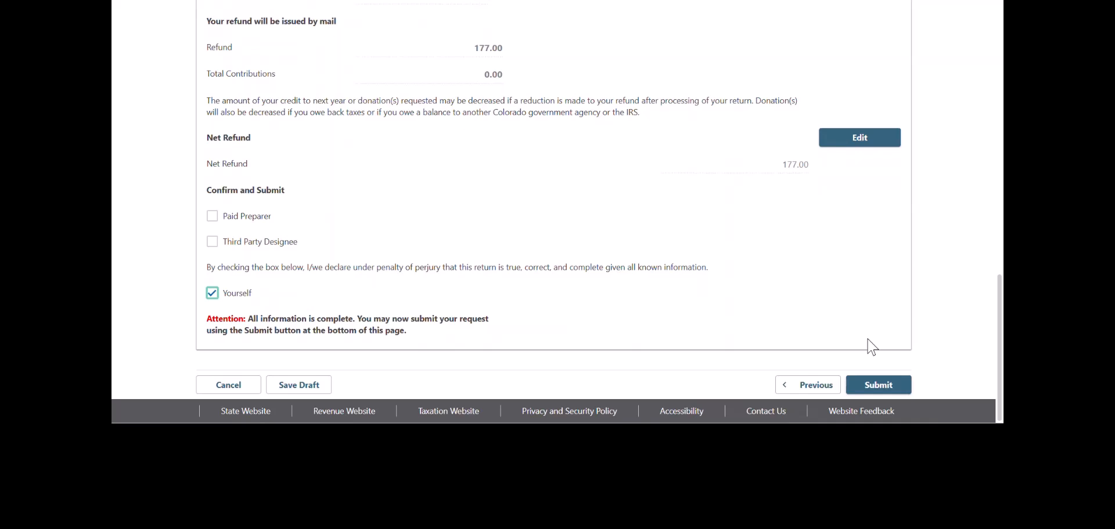
- Submit the return, entering the contact e-mail address in both Email and Confirm Email
click(867, 381)
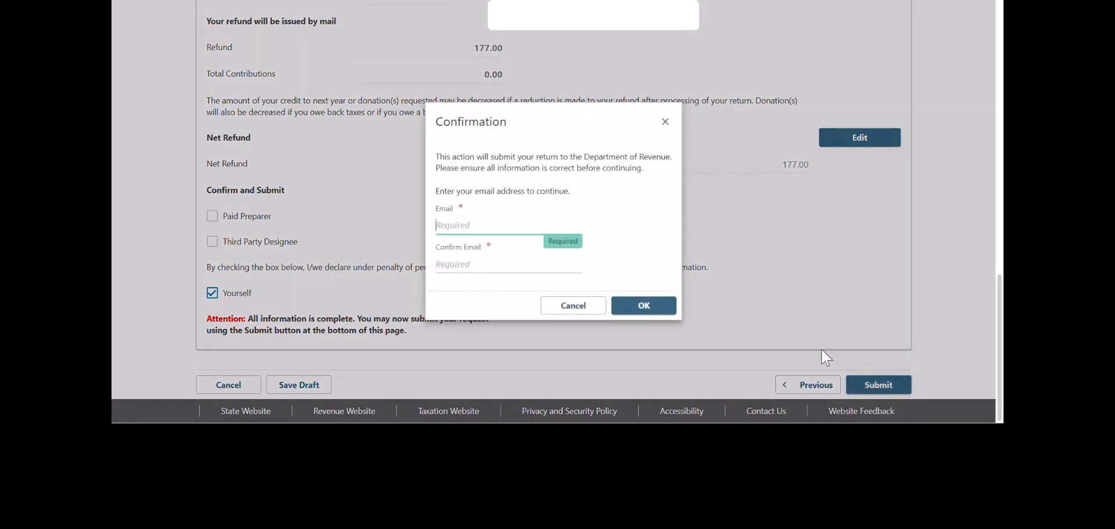
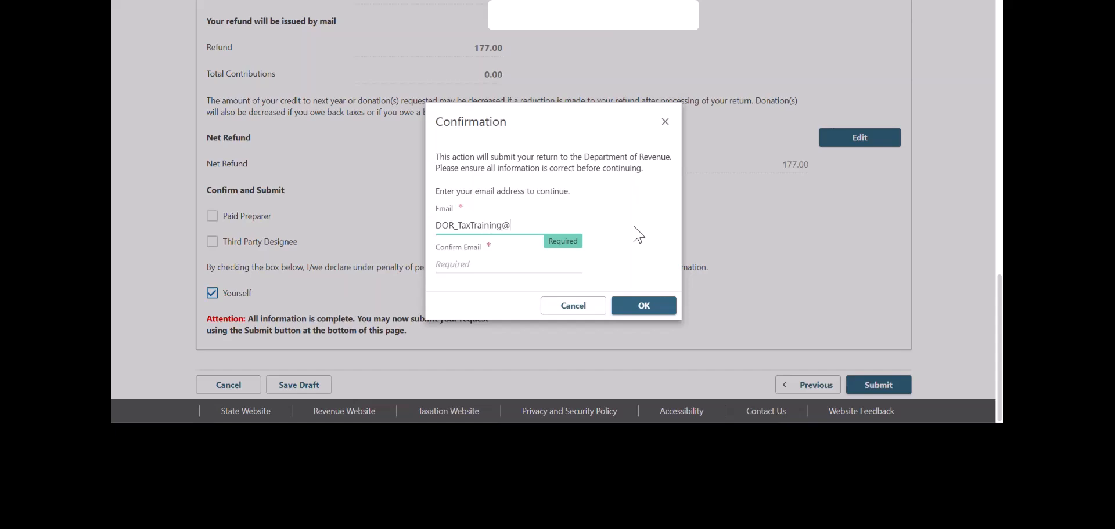
key(Tab)
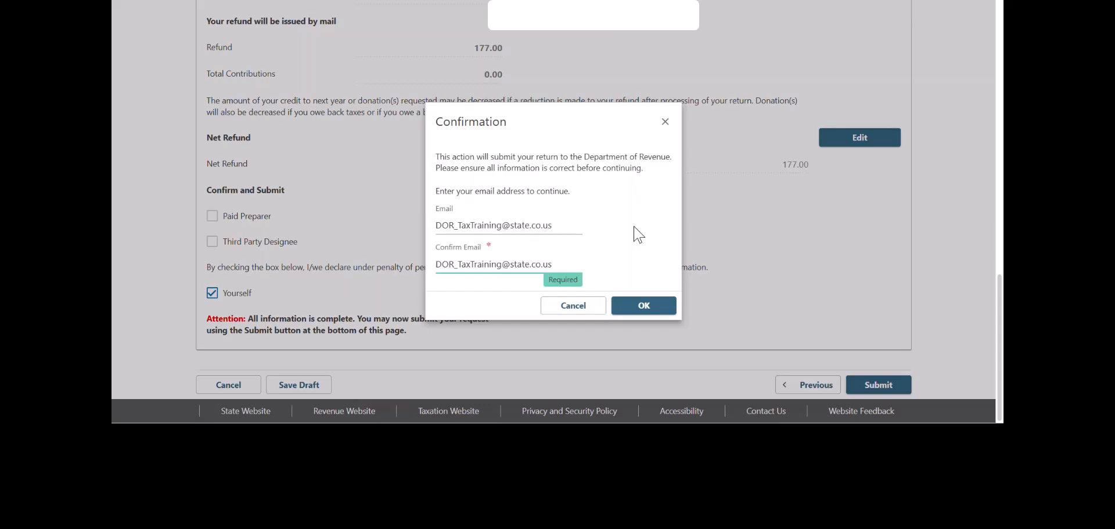
click(644, 312)
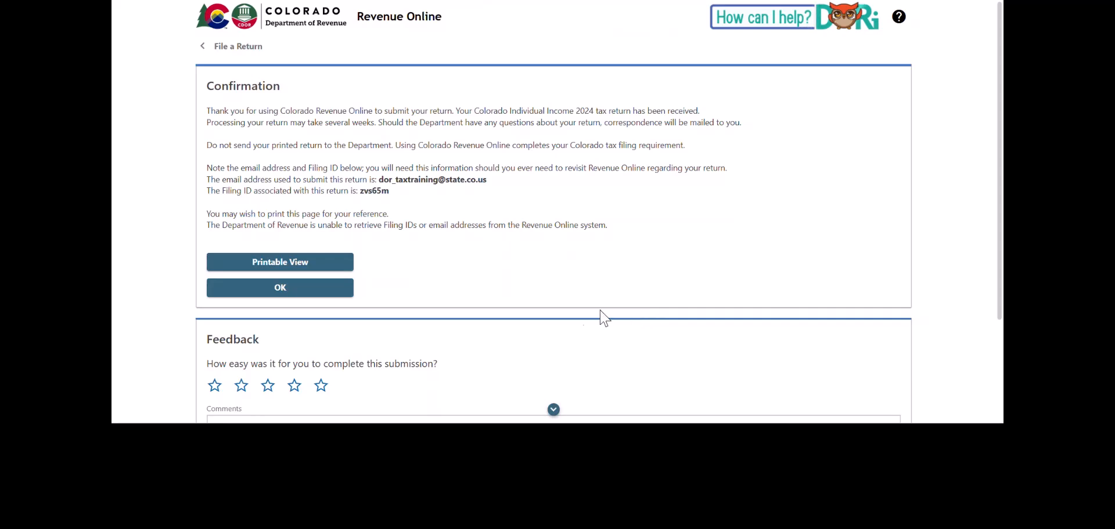
click(297, 267)
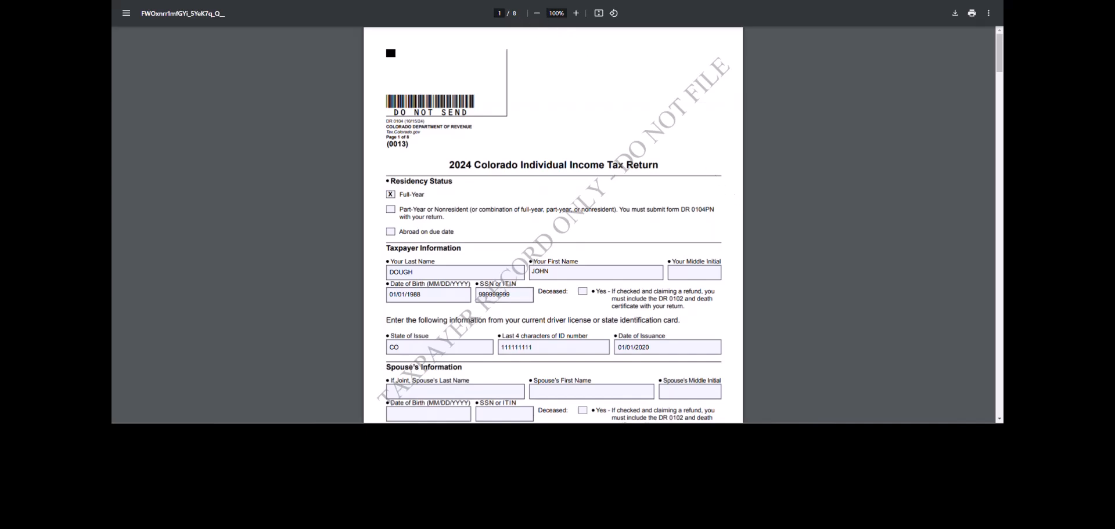
key(ctrl+w)
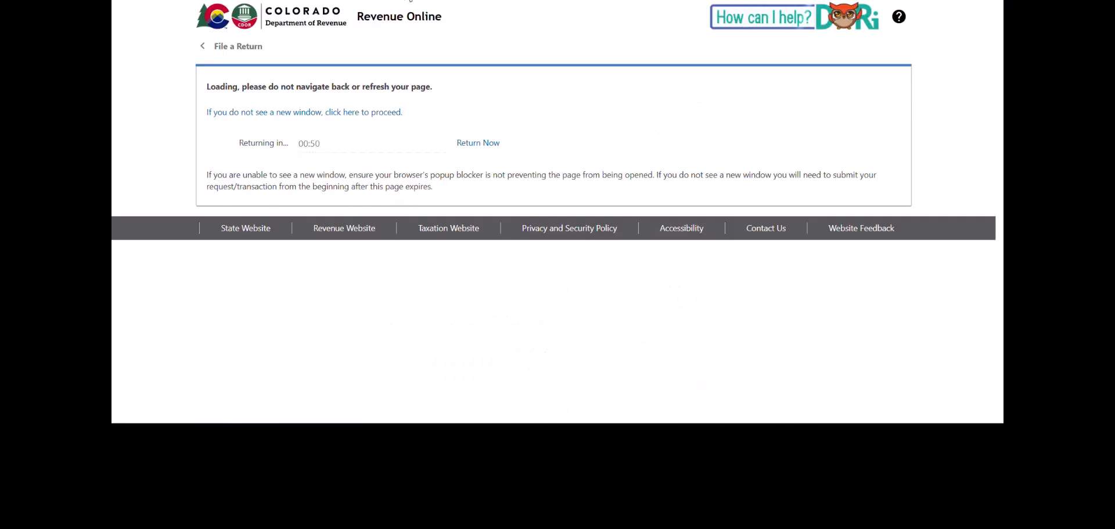
click(478, 145)
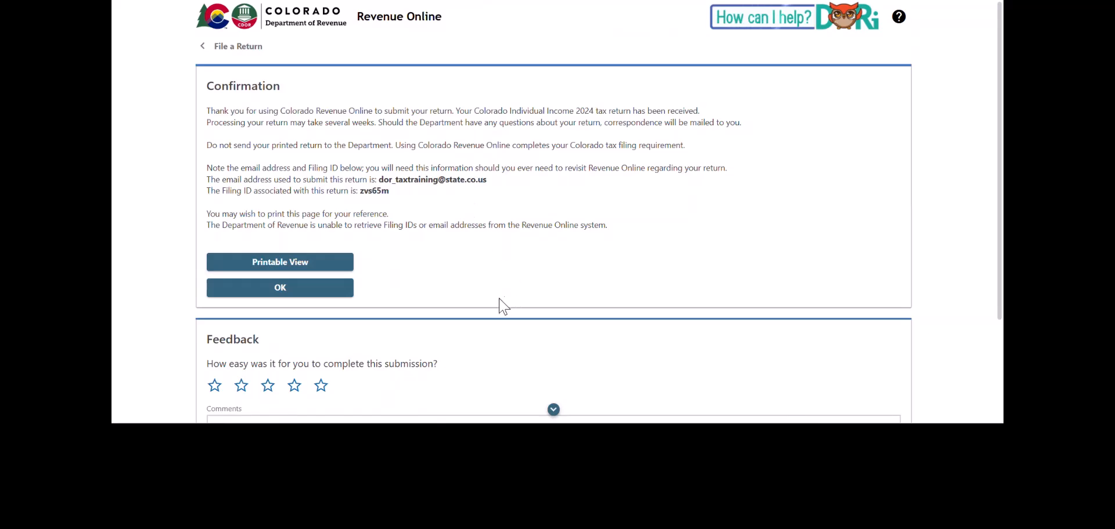
- Dismiss the filing confirmation with OK and go back to the Revenue Online home page
click(295, 301)
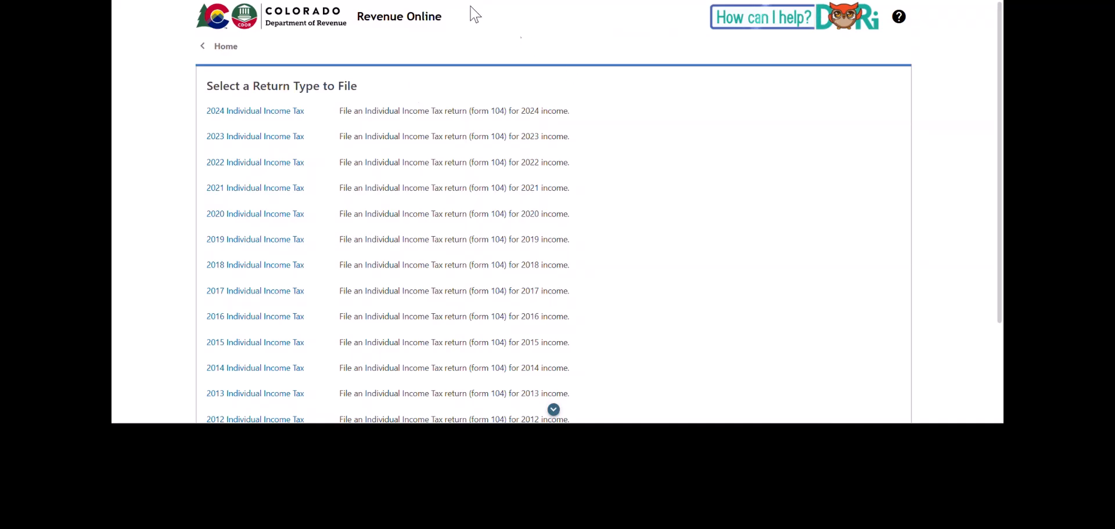
click(422, 20)
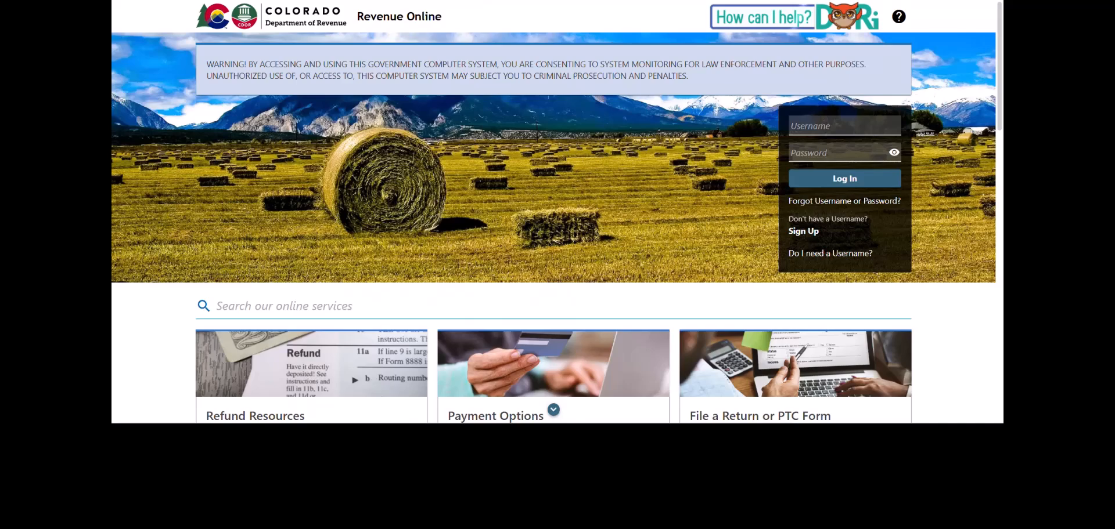